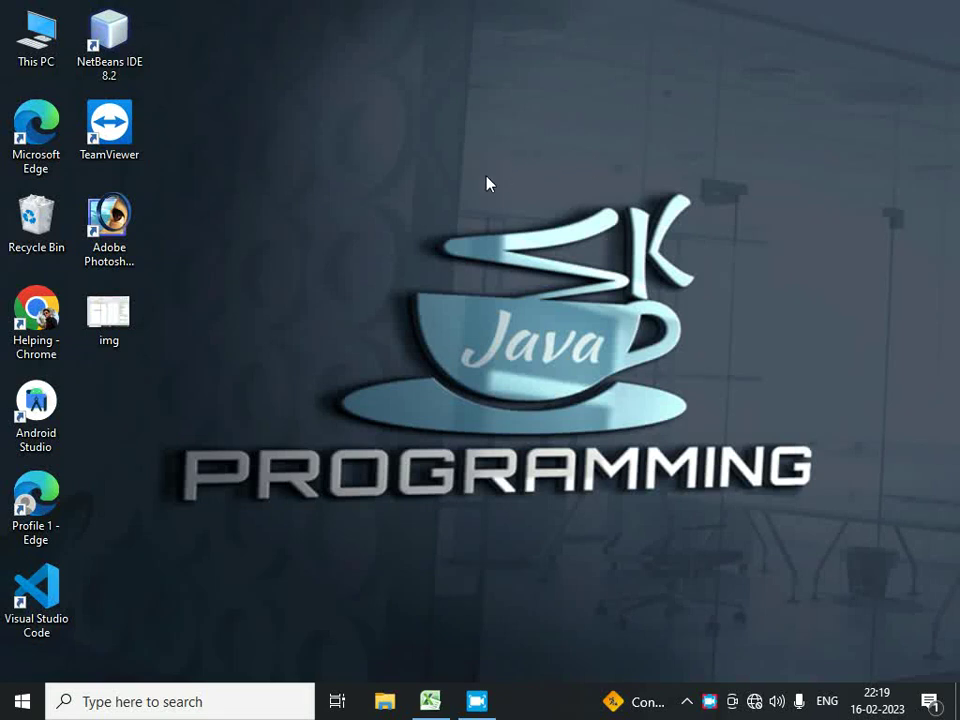
# Step: Bring the PRT consumer ledger workbook to the front from the taskbar
pyautogui.click(430, 700)
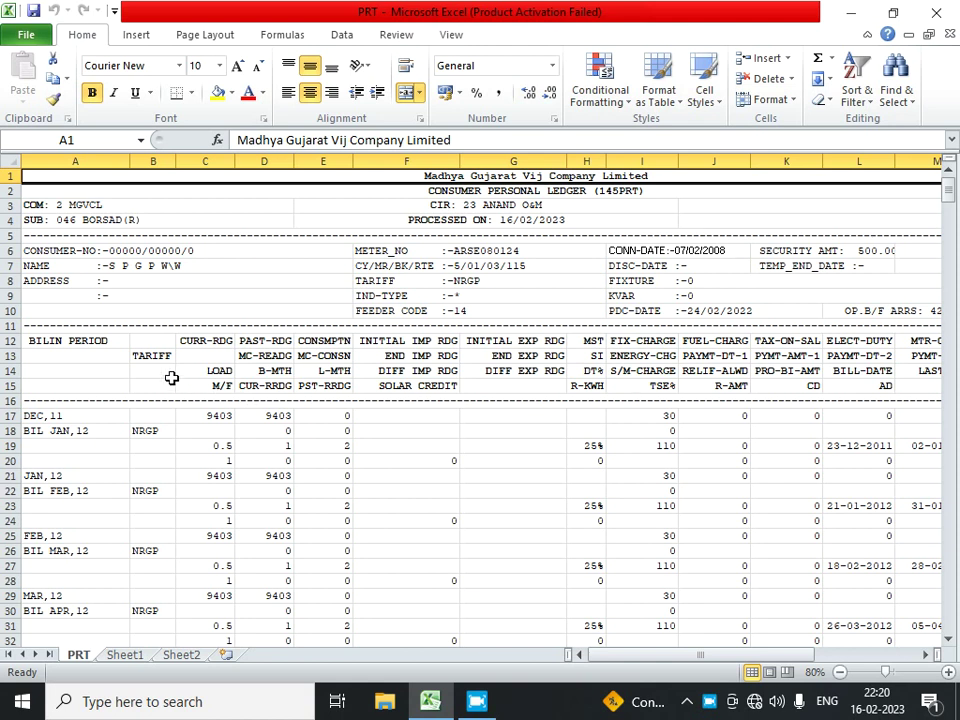
pyautogui.click(85, 429)
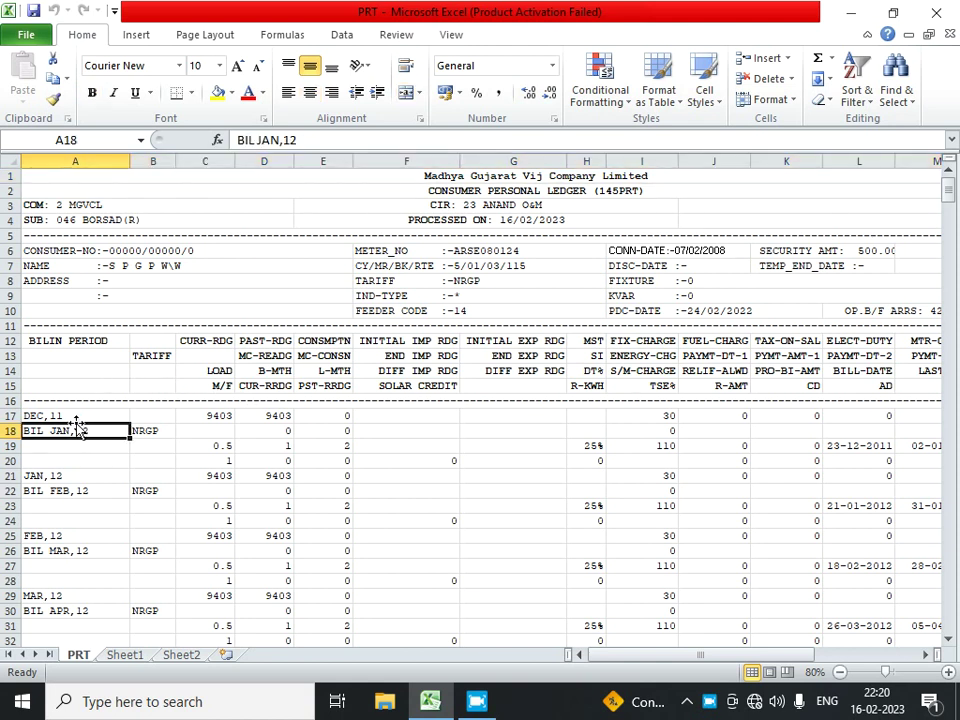
pyautogui.click(64, 417)
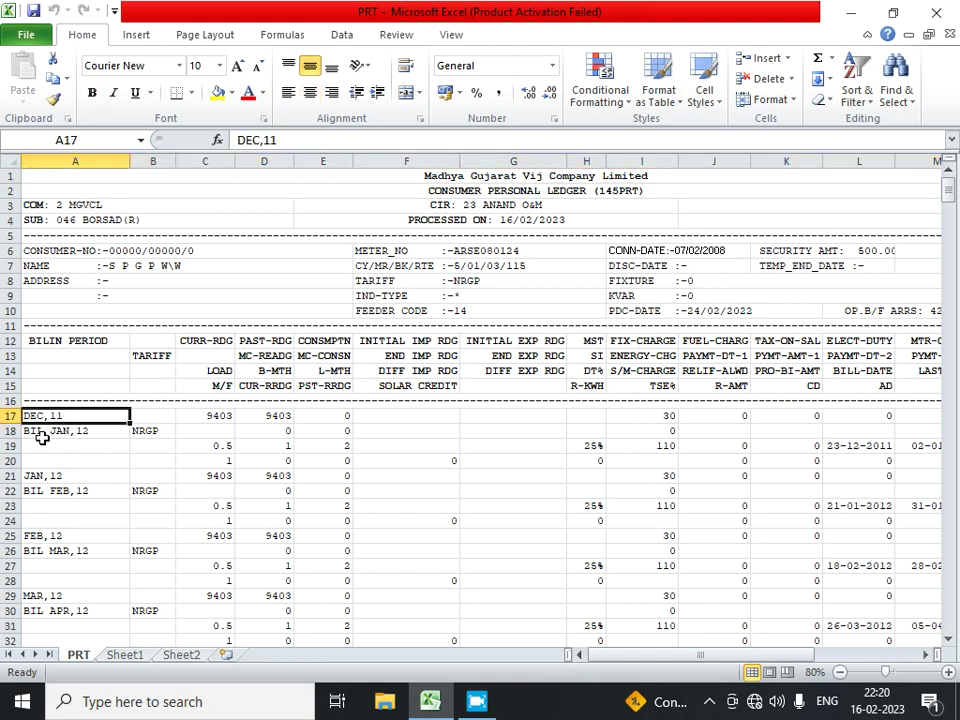
pyautogui.click(55, 431)
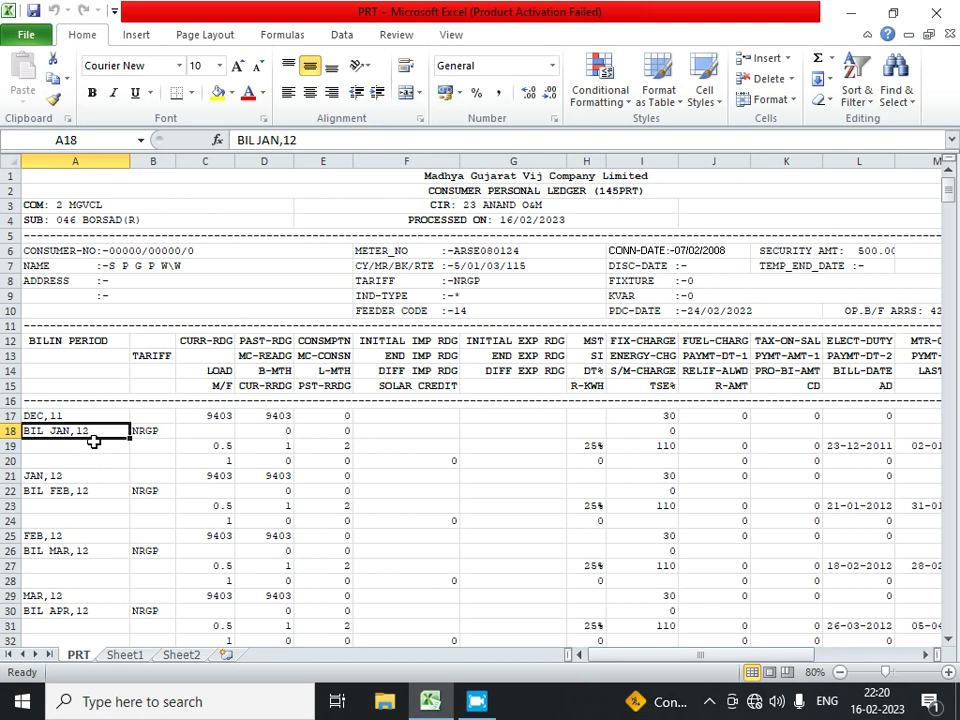
pyautogui.moveTo(948, 193); pyautogui.dragTo(930, 640)
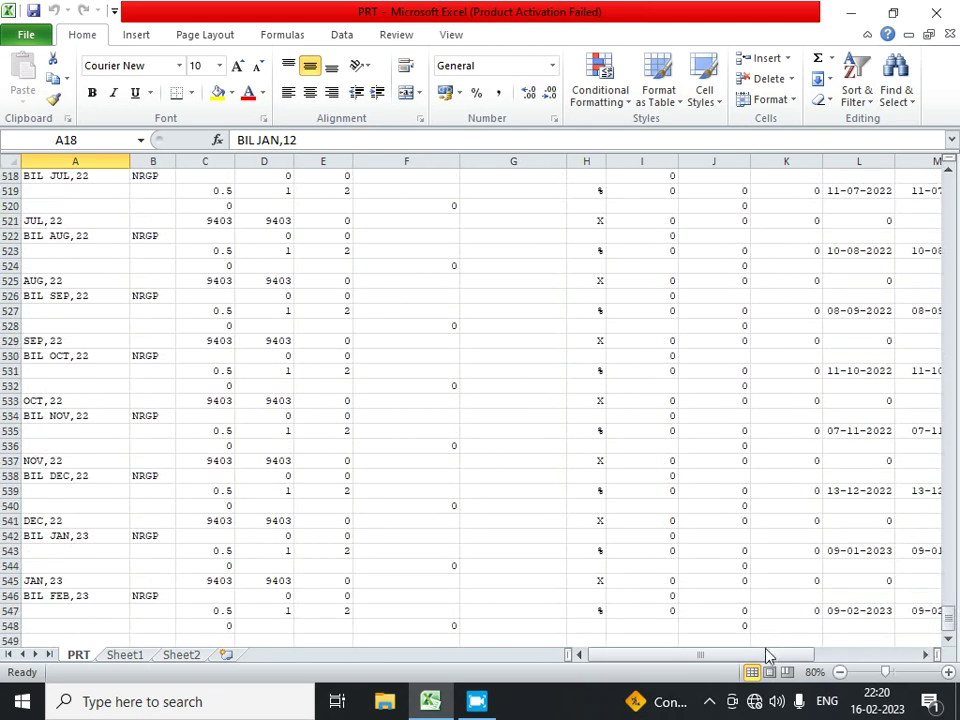
pyautogui.click(45, 596)
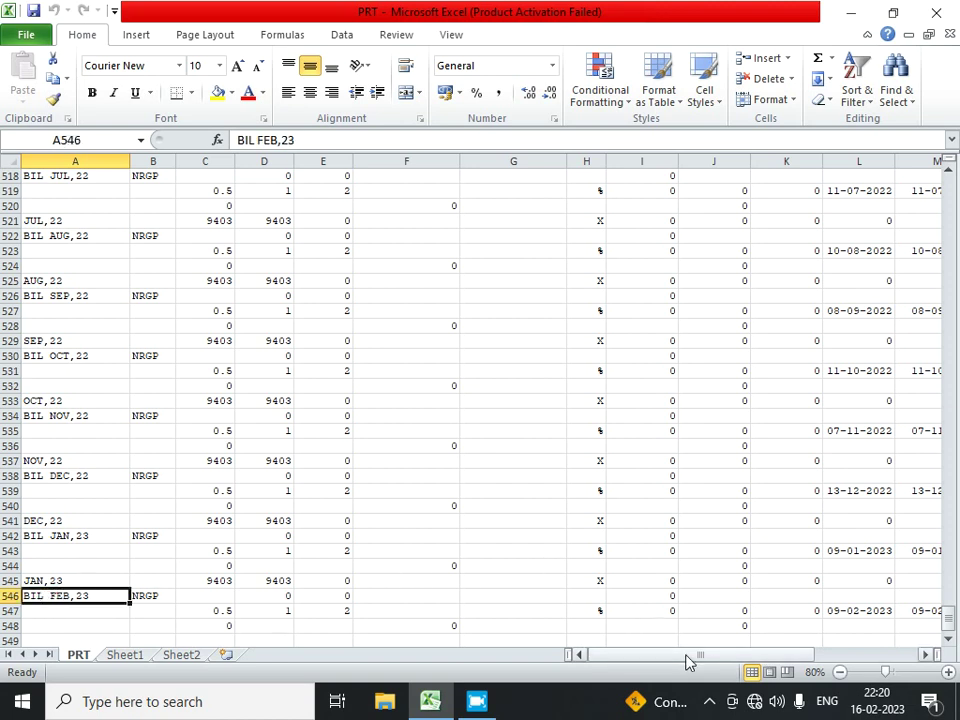
pyautogui.moveTo(943, 620); pyautogui.dragTo(941, 178)
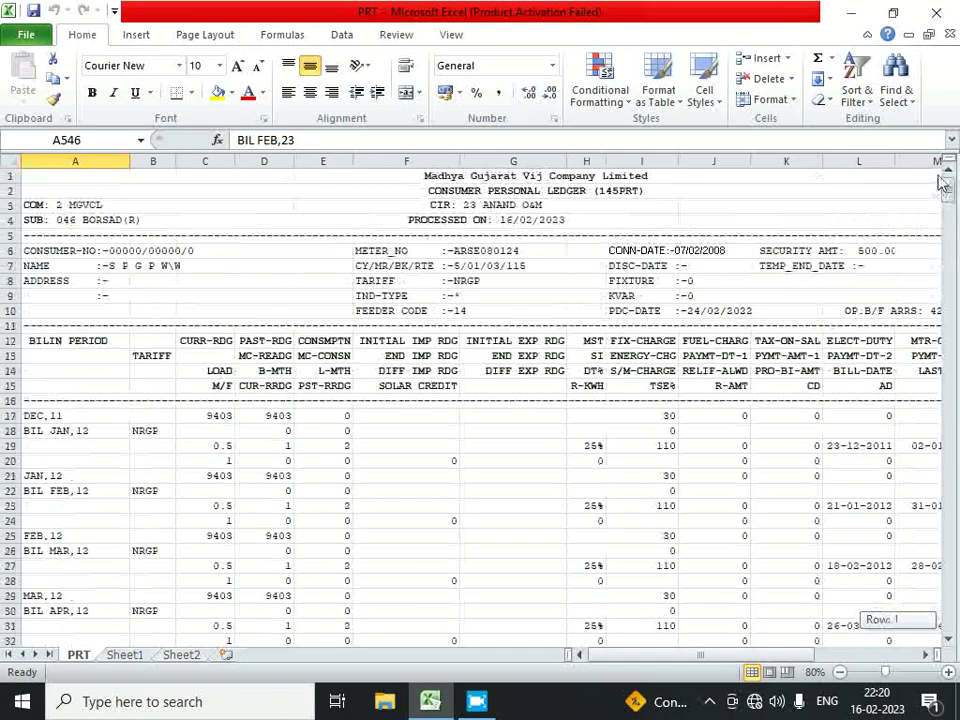
pyautogui.click(79, 346)
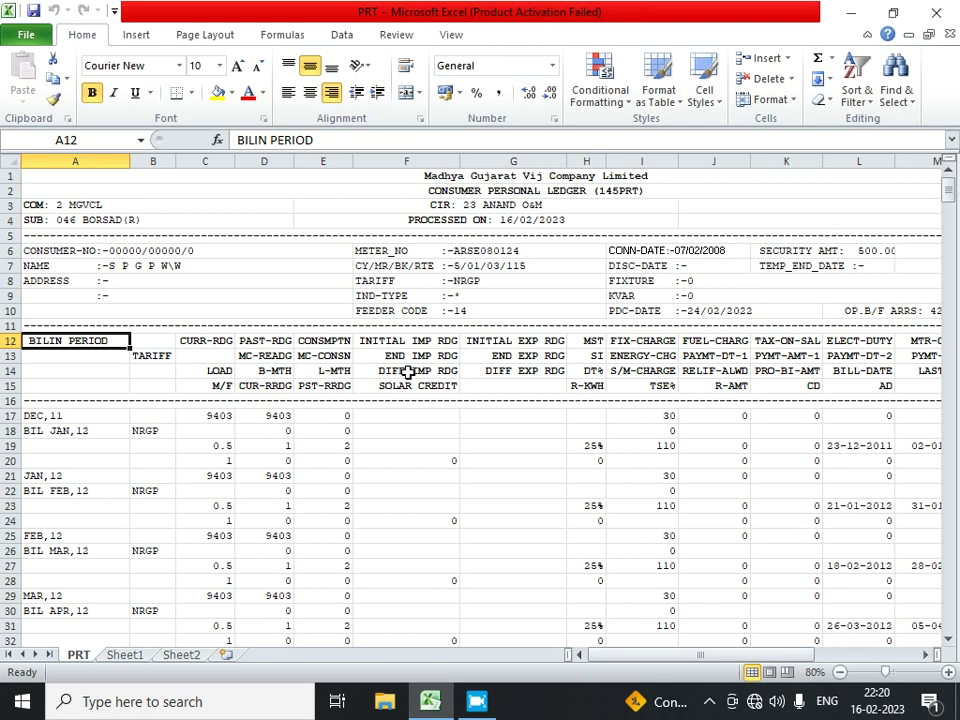
# Step: Select the fixed charges in I17, I21, I25 and I29 to see their total of 120
pyautogui.click(624, 340)
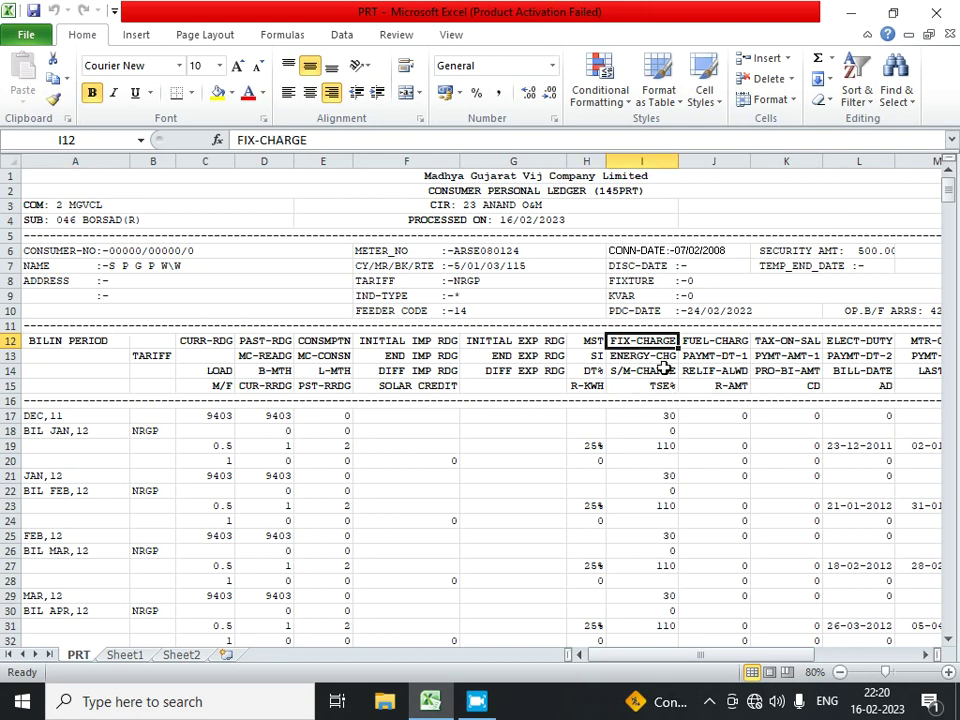
pyautogui.click(664, 418)
pyautogui.click(669, 476)
pyautogui.click(669, 538)
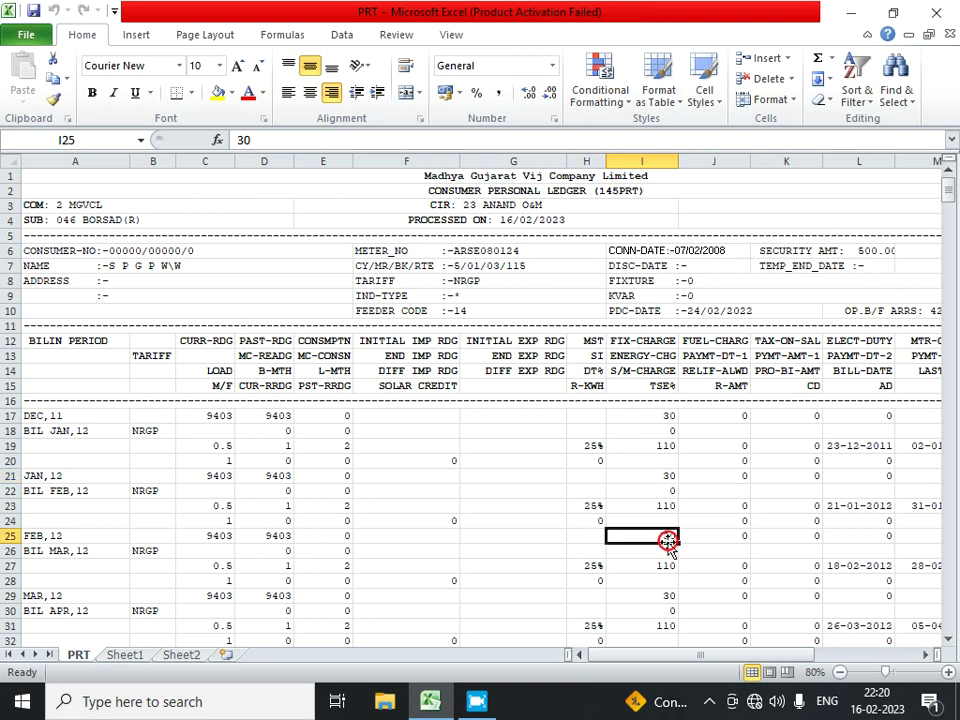
pyautogui.click(676, 596)
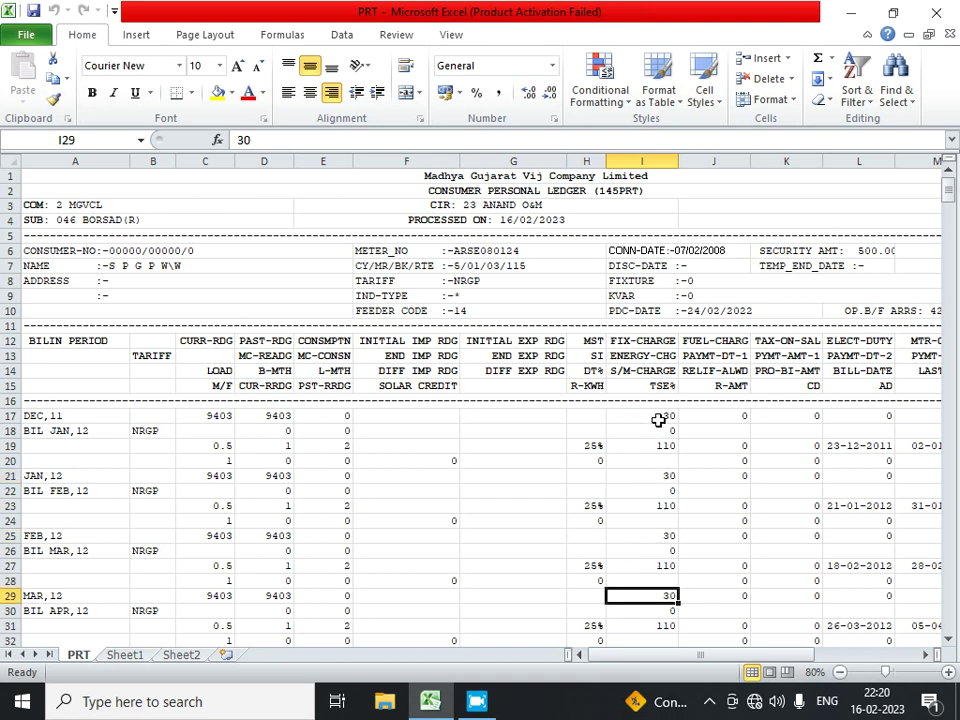
pyautogui.click(658, 418)
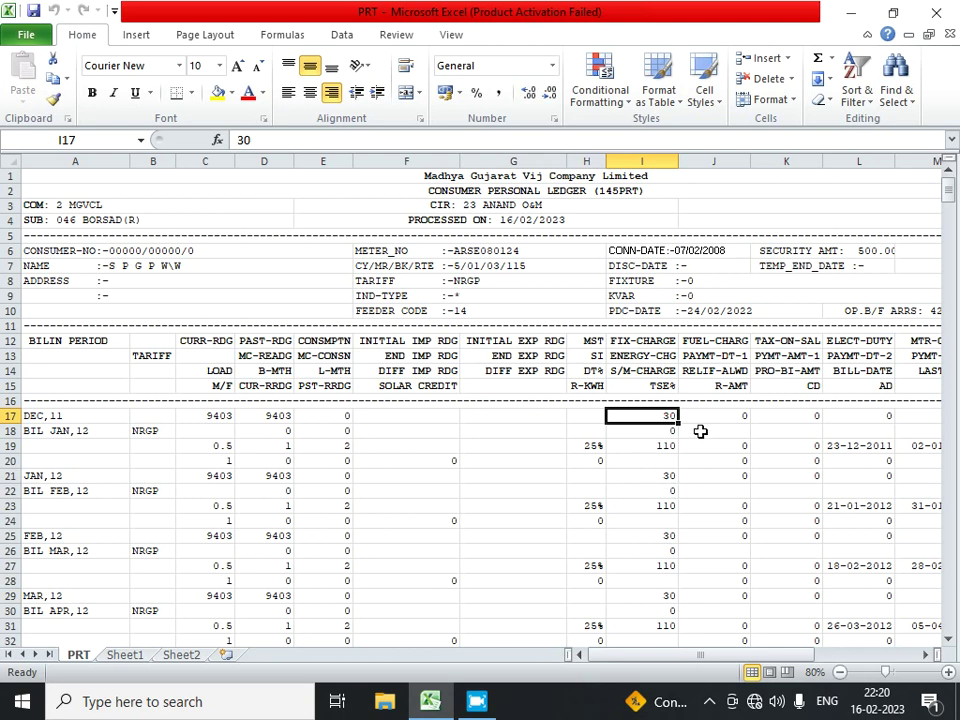
pyautogui.keyDown('ctrl'); pyautogui.click(662, 477); pyautogui.keyUp('ctrl')
pyautogui.keyDown('ctrl'); pyautogui.click(663, 537); pyautogui.keyUp('ctrl')
pyautogui.keyDown('ctrl'); pyautogui.click(660, 595); pyautogui.keyUp('ctrl')
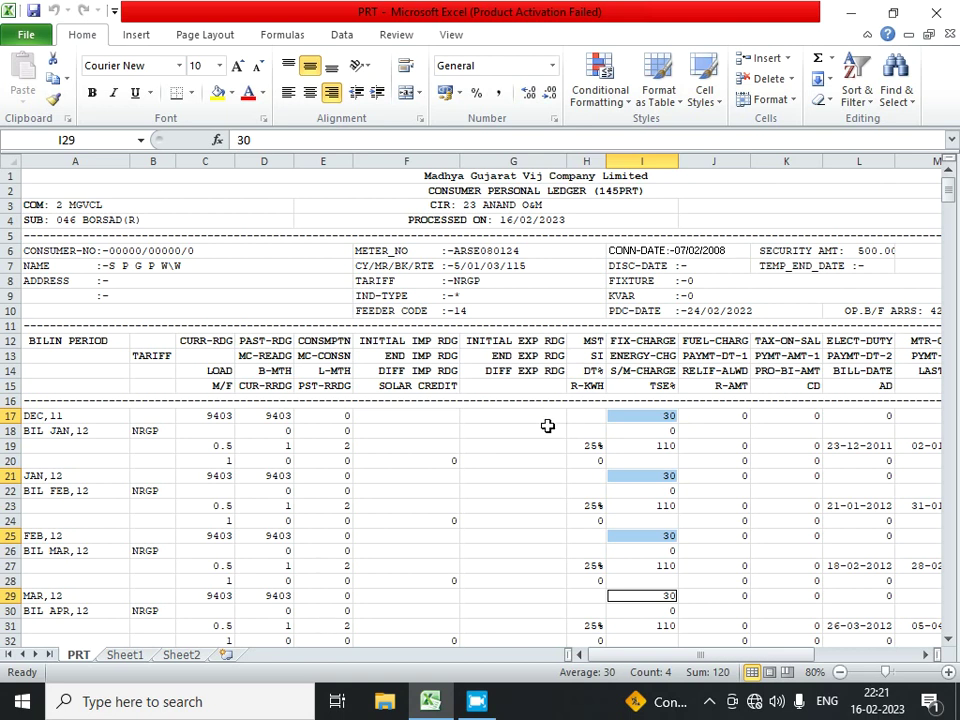
pyautogui.click(390, 442)
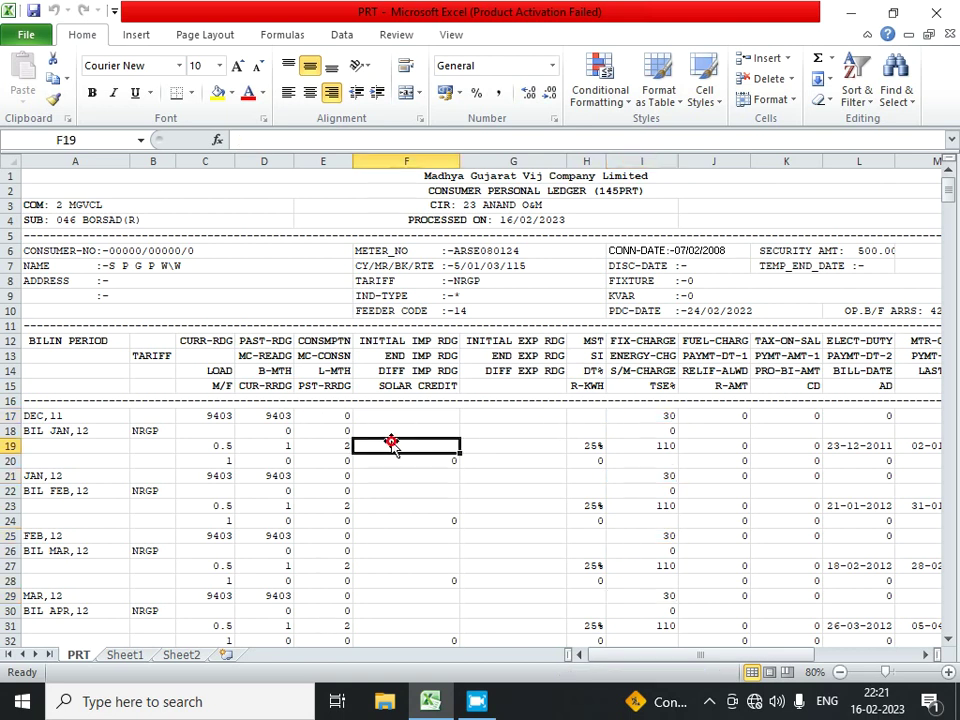
# Step: Delete the dashed separator row 16 so DEC,11 data starts at row 16
pyautogui.click(8, 401)
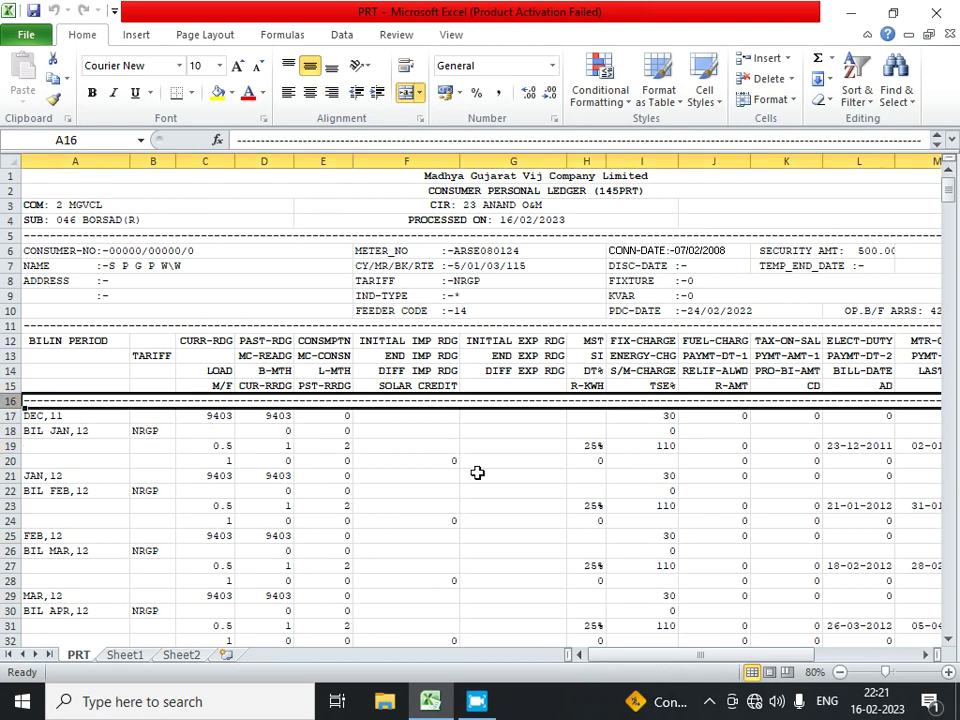
pyautogui.hotkey('ctrl', '-')
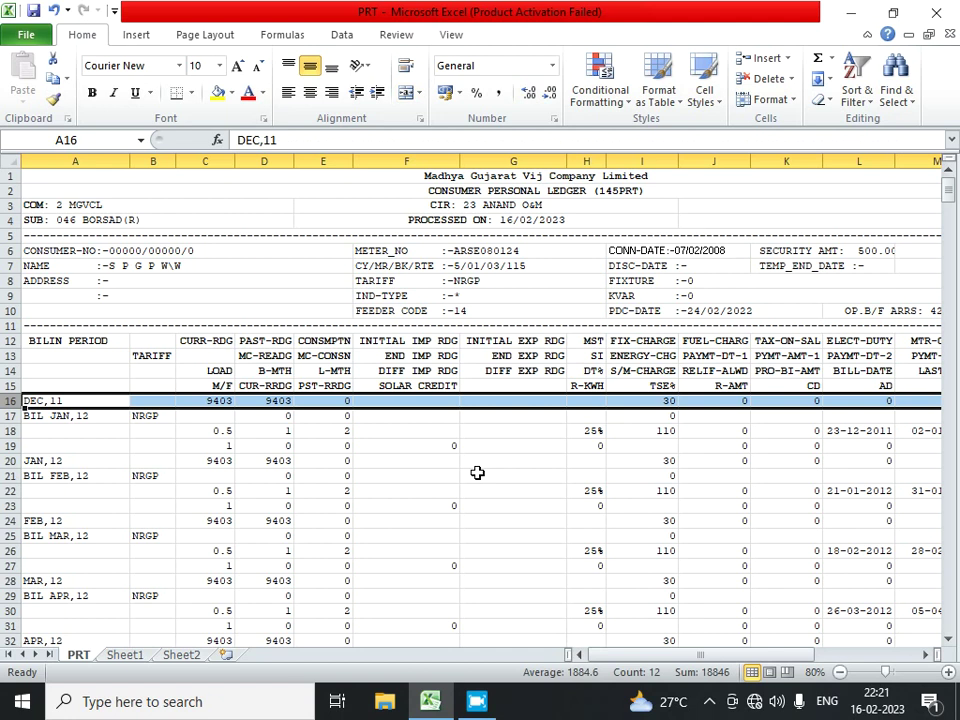
pyautogui.click(486, 341)
pyautogui.click(100, 342)
pyautogui.press('Right')
pyautogui.press('Right')
pyautogui.press('Right')
pyautogui.press('Right')
pyautogui.press('Right')
pyautogui.press('Right')
pyautogui.press('Right')
pyautogui.press('Right')
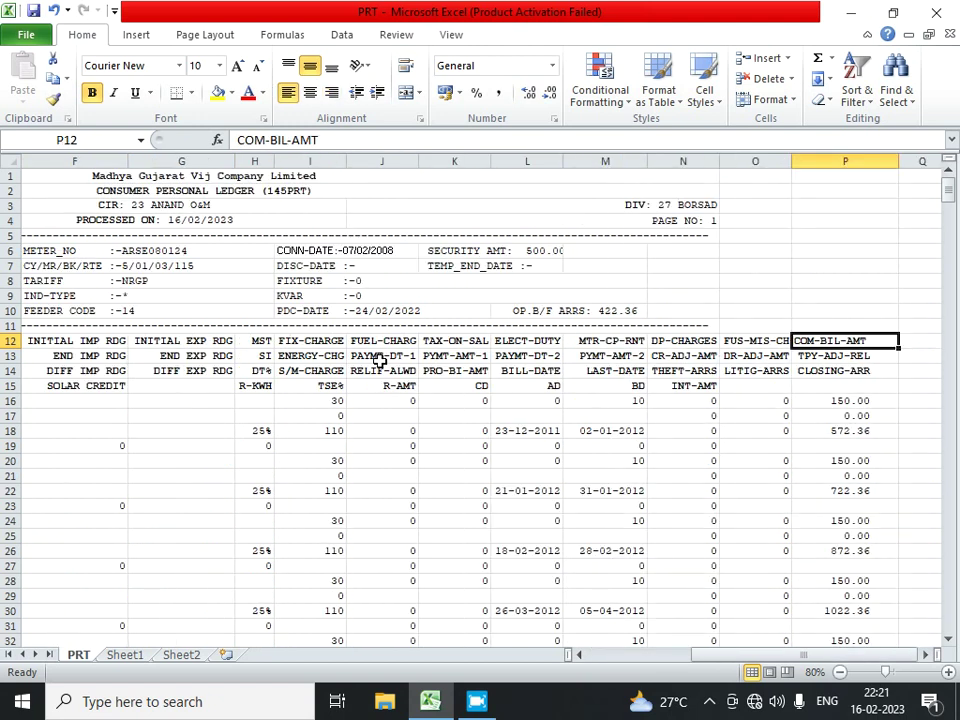
# Step: Enter 1, 2, 3, 4 in column Q from row 12, then =Q12 below them
pyautogui.press('Right')
pyautogui.write('1')
pyautogui.press('Return')
pyautogui.write('2')
pyautogui.press('Return')
pyautogui.write('3')
pyautogui.press('Return')
pyautogui.write('4')
pyautogui.press('Return')
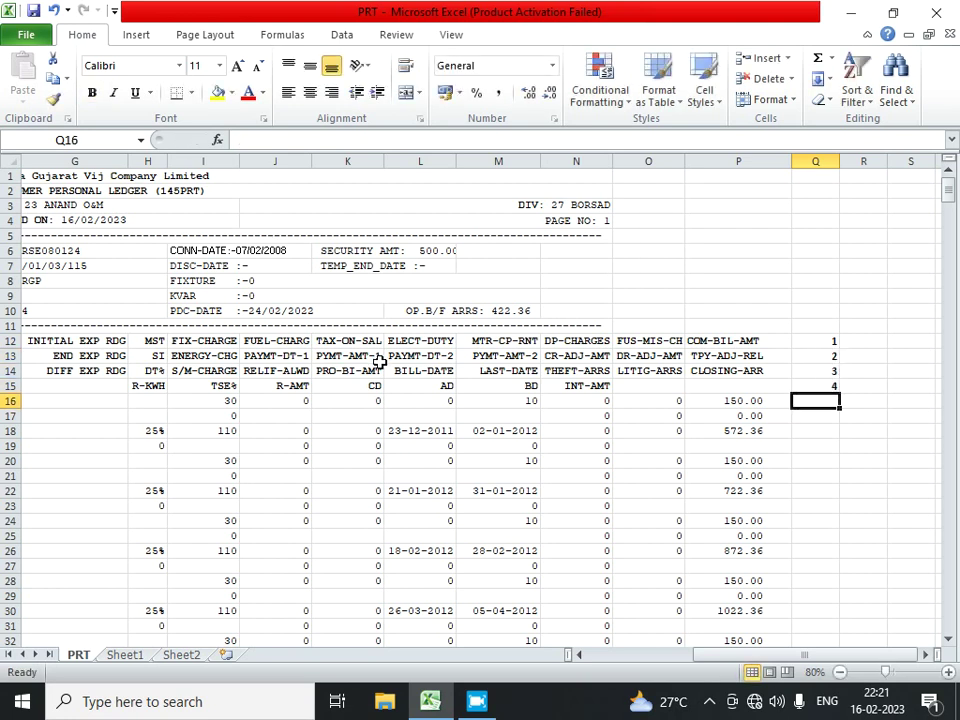
pyautogui.write('=')
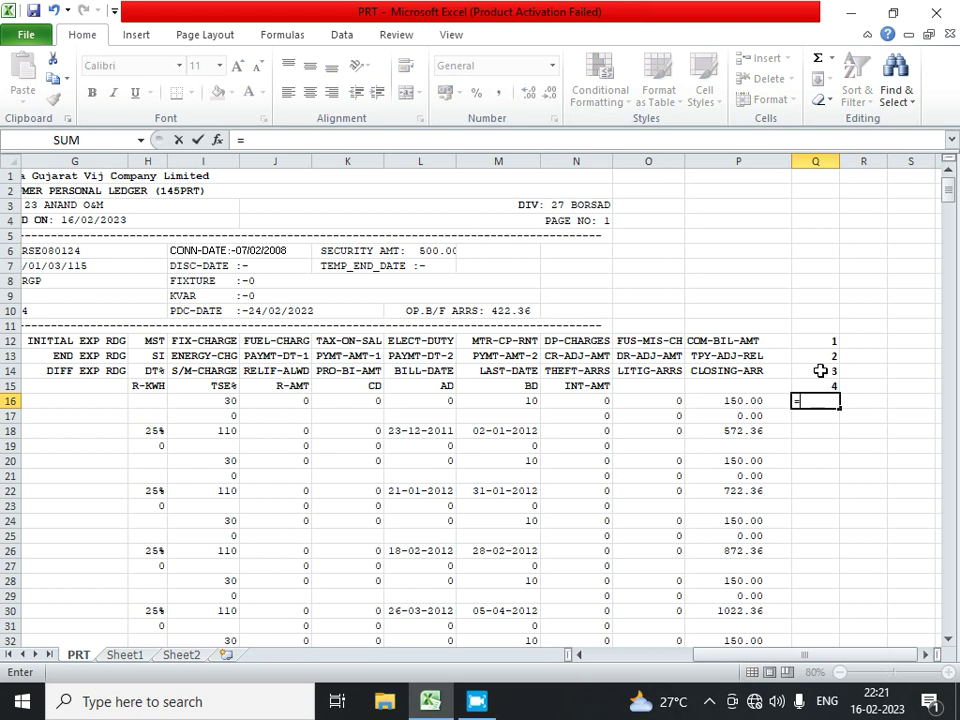
pyautogui.click(822, 341)
pyautogui.press('Return')
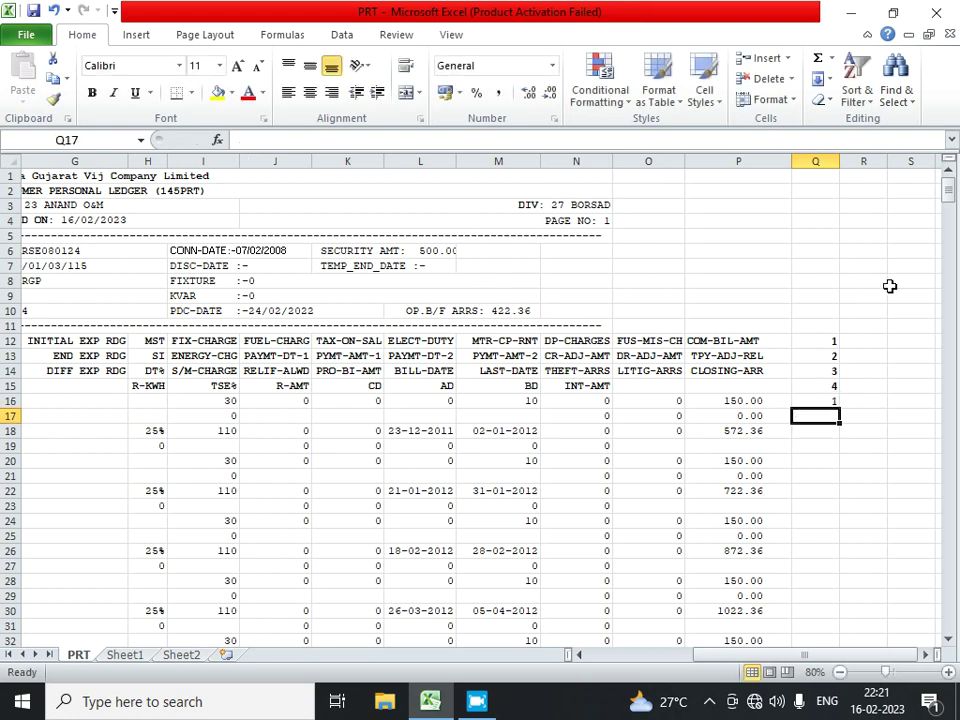
# Step: Fill the =Q12 formula down column Q to repeat the 1–4 row types
pyautogui.click(834, 403)
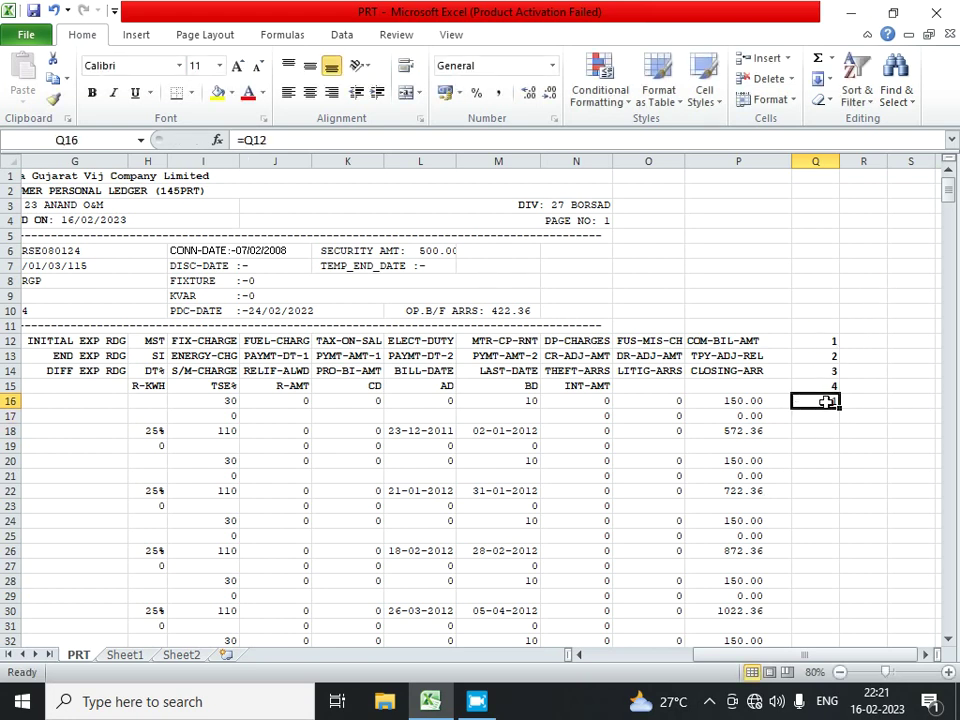
pyautogui.click(820, 343)
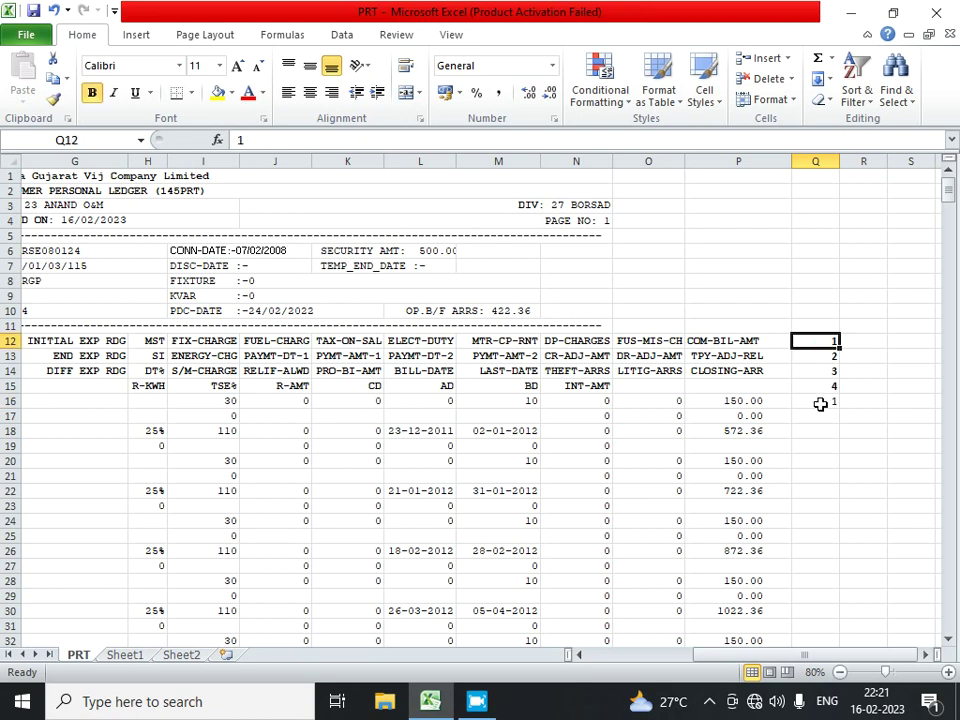
pyautogui.click(825, 401)
pyautogui.doubleClick(838, 409)
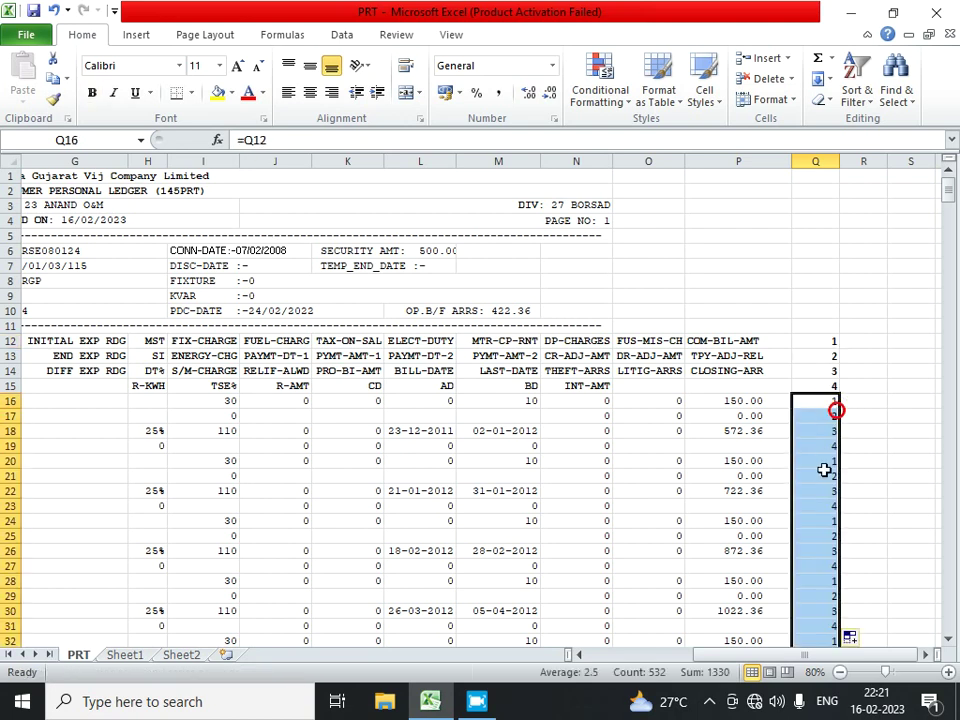
pyautogui.moveTo(825, 409); pyautogui.dragTo(825, 490)
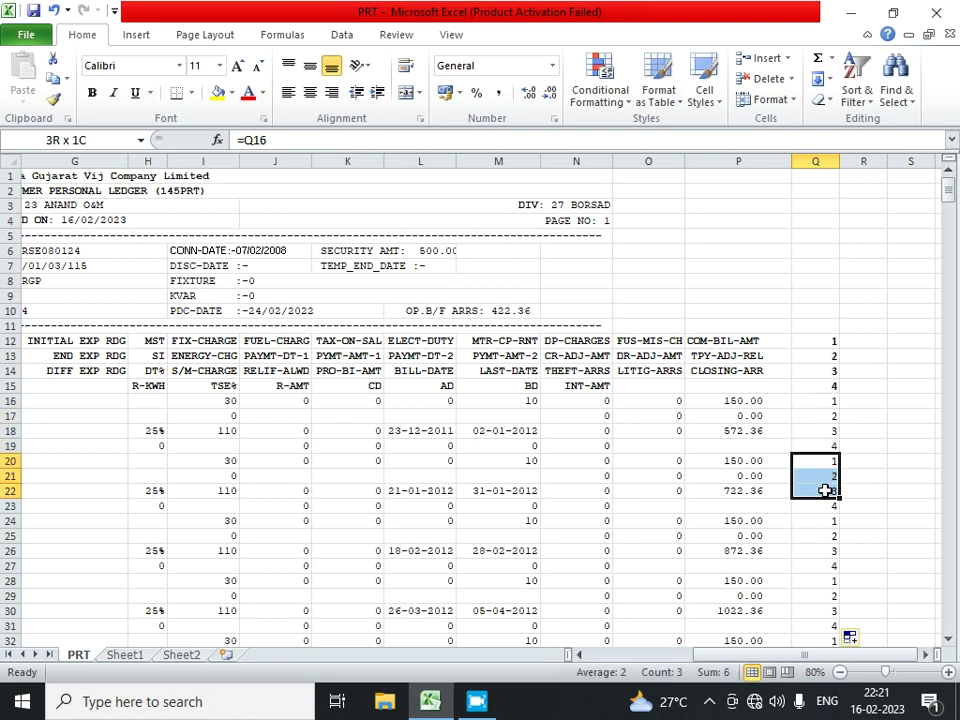
pyautogui.moveTo(827, 355); pyautogui.dragTo(827, 372)
pyautogui.click(827, 341)
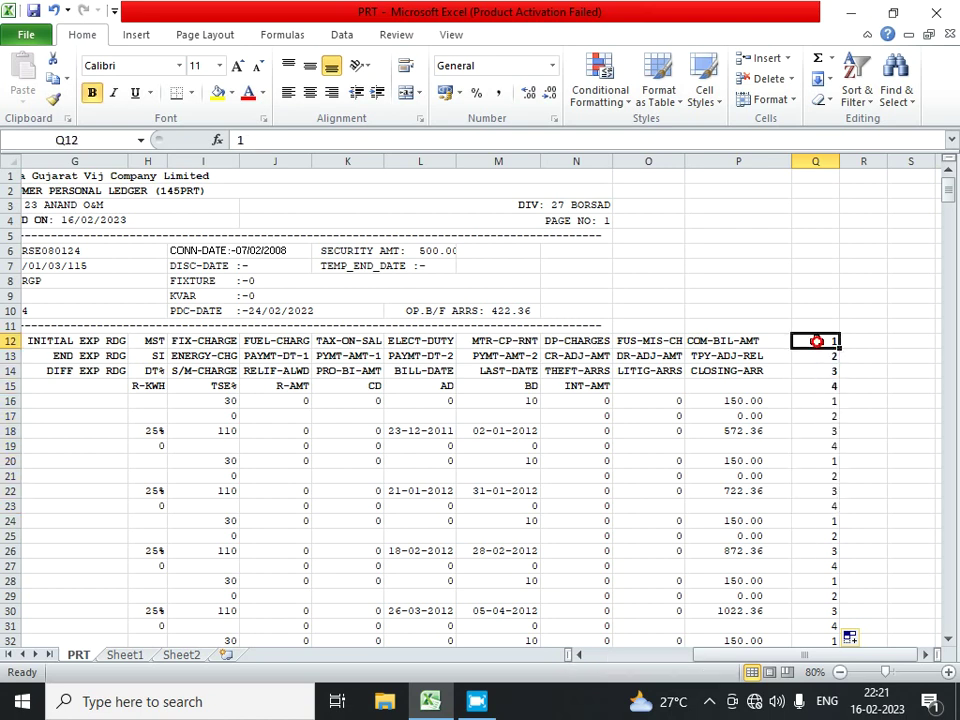
pyautogui.click(8, 341)
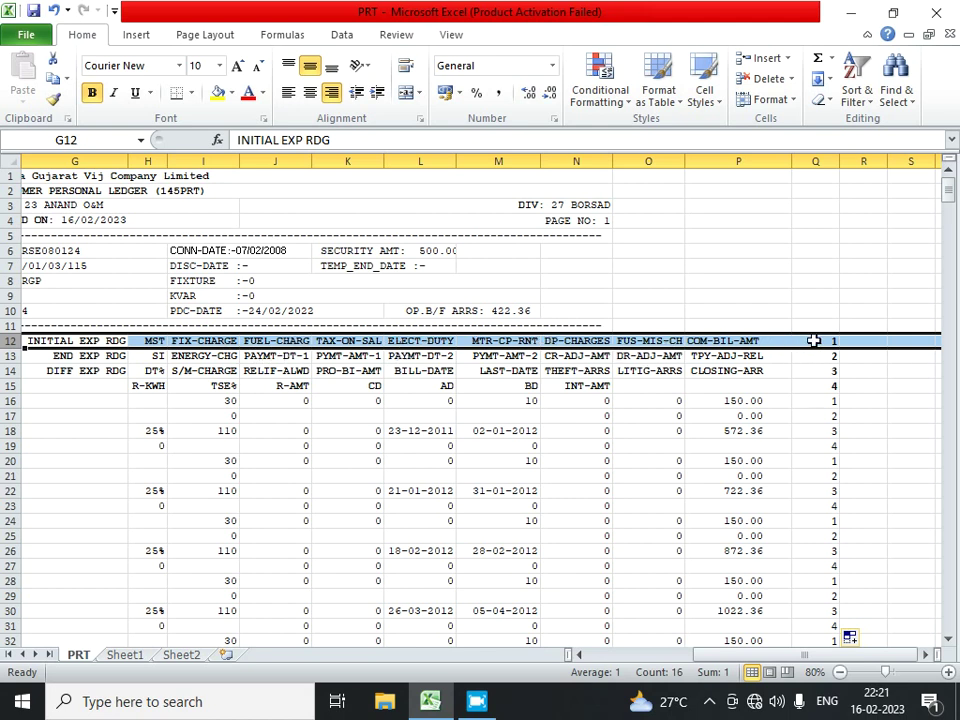
pyautogui.click(9, 356)
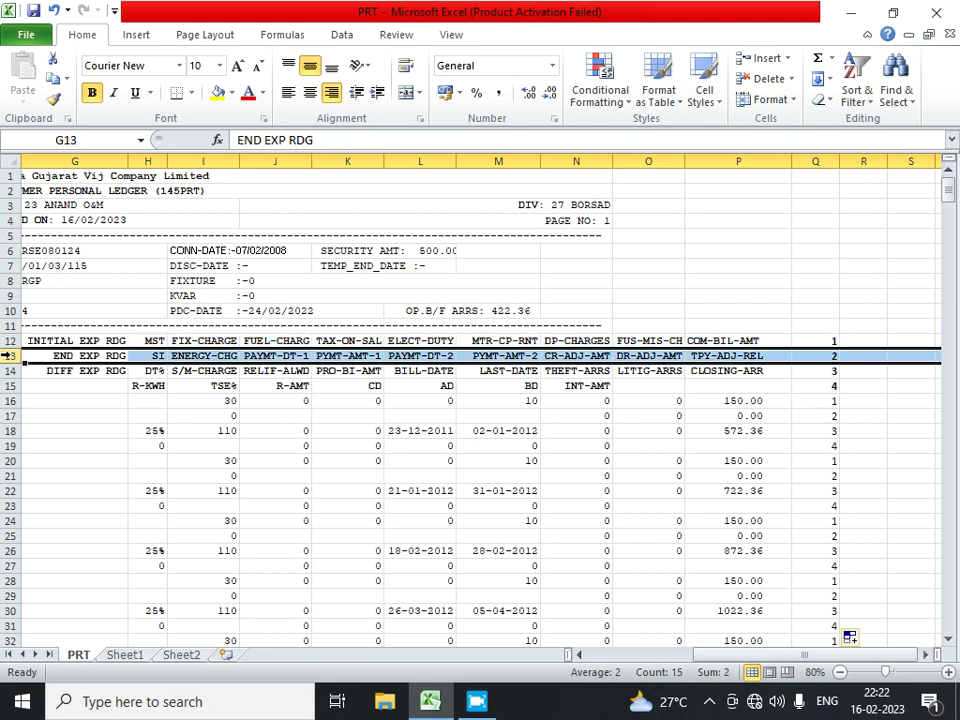
# Step: Turn on AutoFilter for header row 12
pyautogui.click(92, 341)
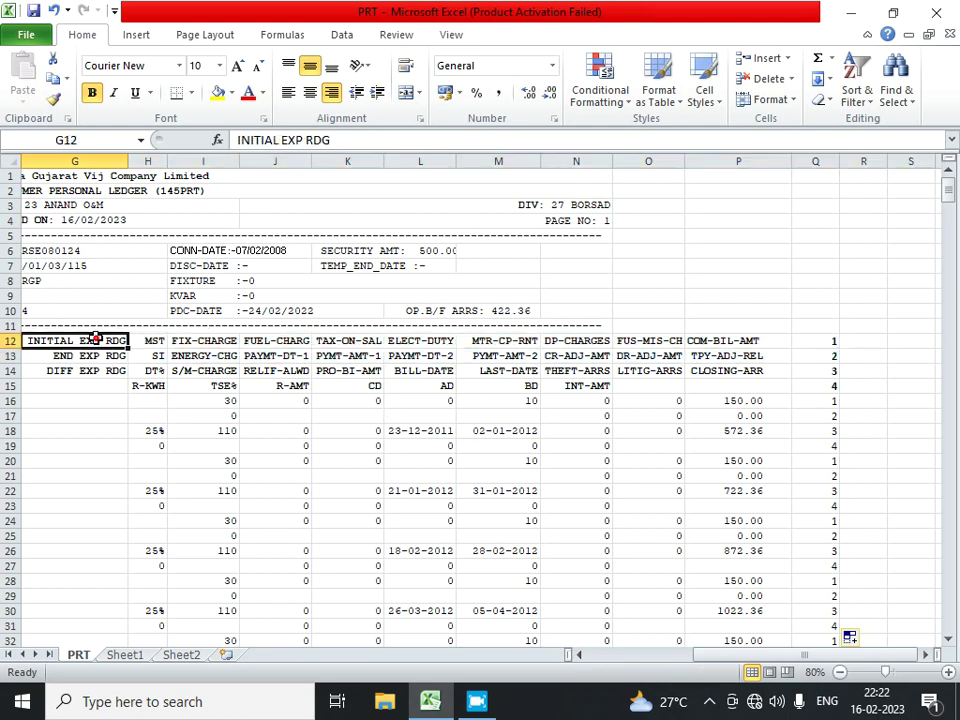
pyautogui.click(12, 341)
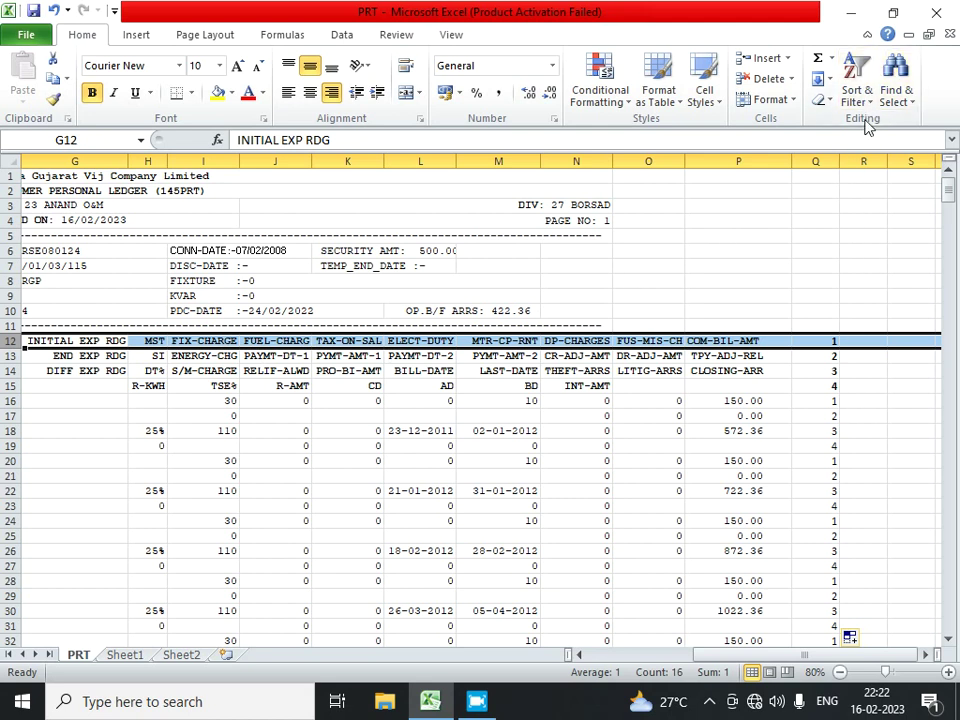
pyautogui.click(862, 96)
pyautogui.click(850, 184)
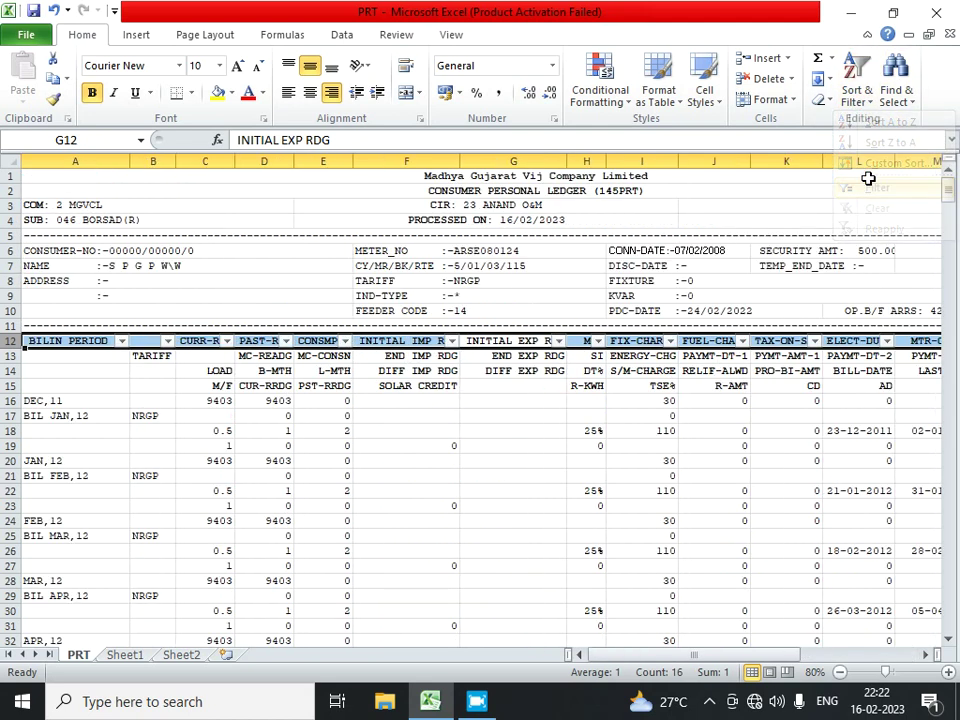
# Step: Widen column I and centre the FIX-CHARGE header so it shows in full
pyautogui.click(535, 342)
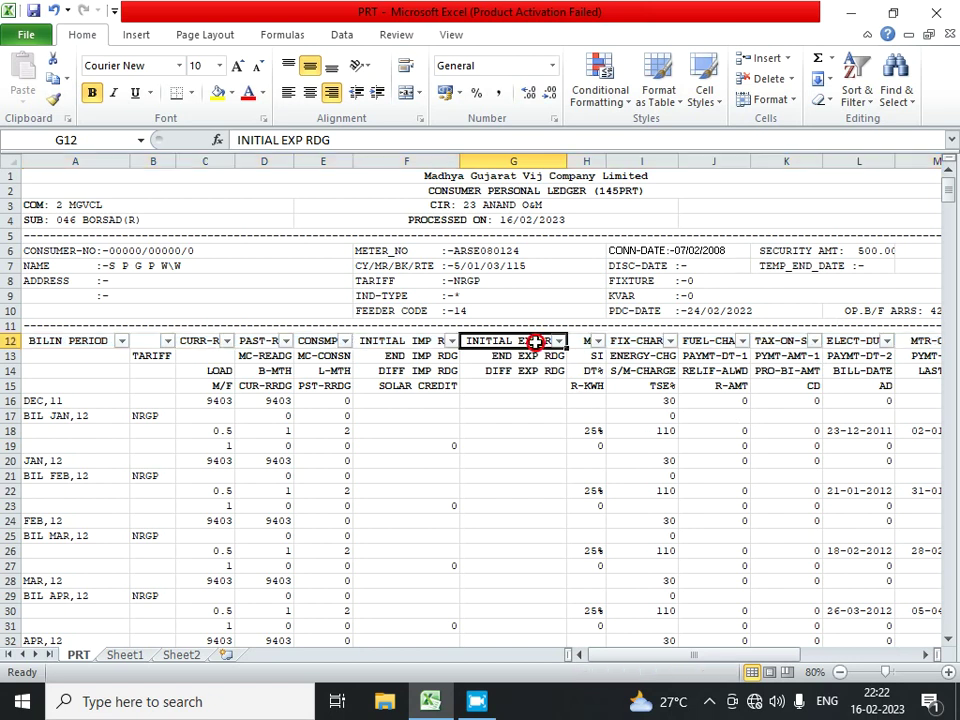
pyautogui.hotkey('ctrl', 'Right')
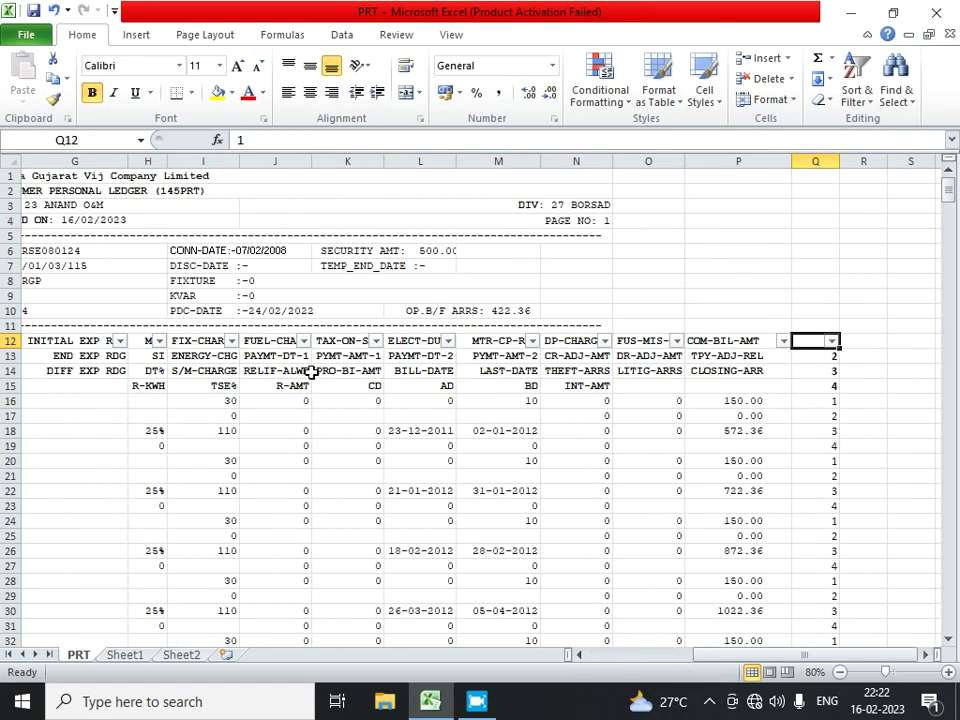
pyautogui.click(203, 340)
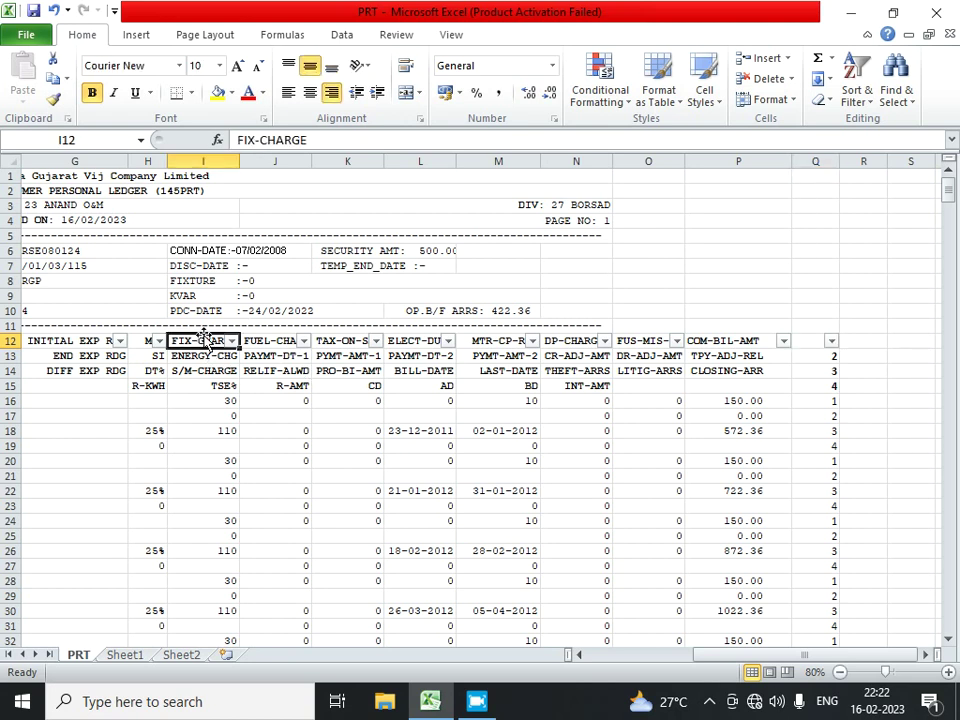
pyautogui.moveTo(239, 161); pyautogui.dragTo(251, 161)
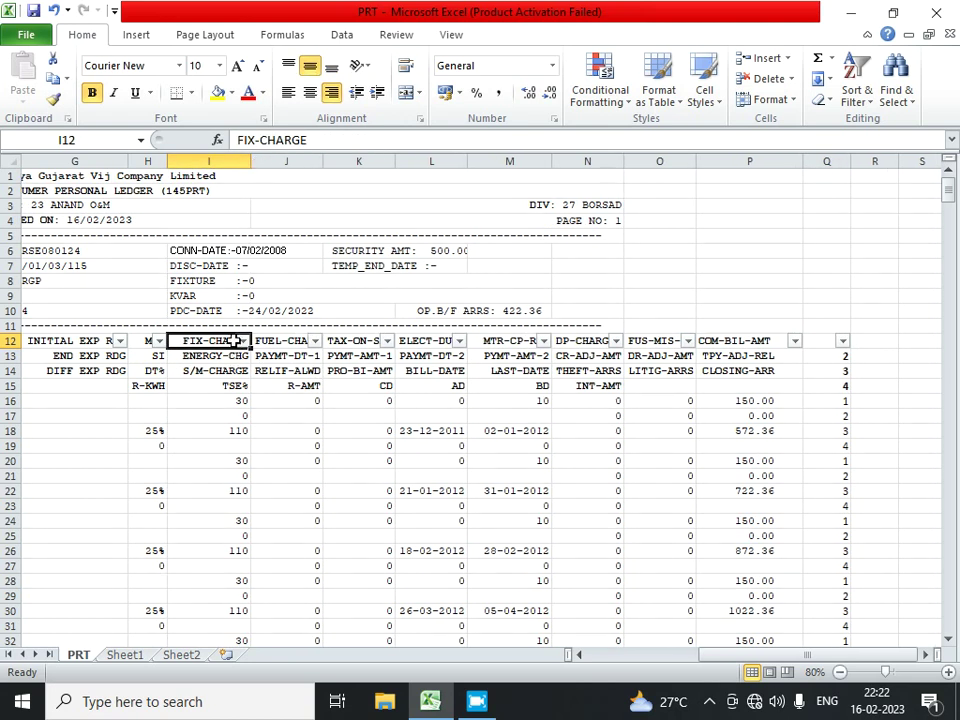
pyautogui.click(309, 92)
pyautogui.moveTo(252, 161); pyautogui.dragTo(285, 161)
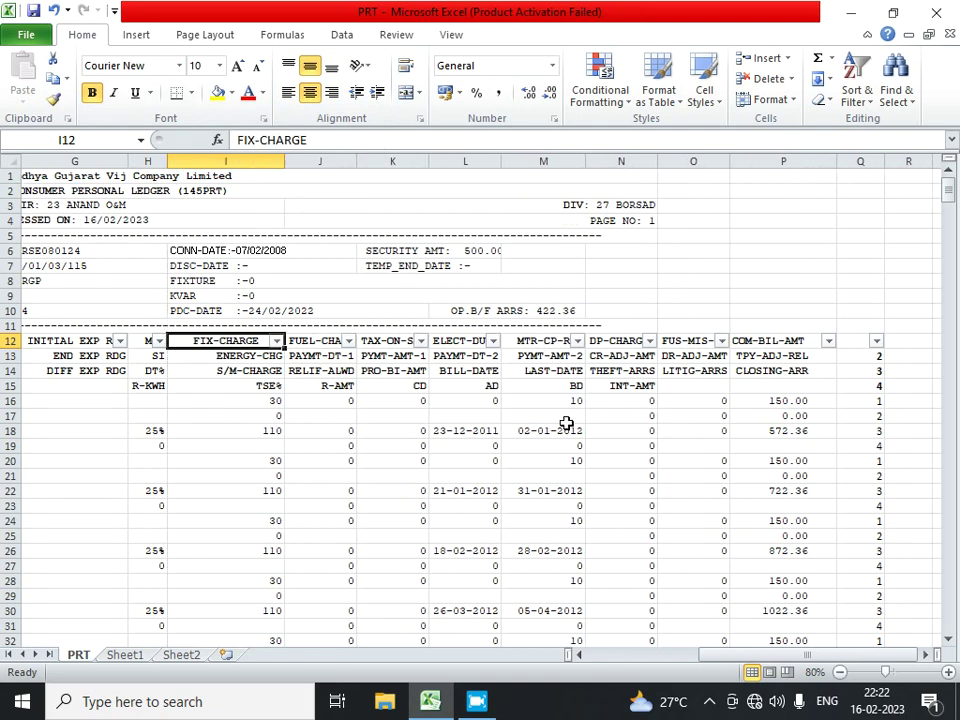
# Step: Review the FIX-CHARGE column labels and values in cells I12 through I19
pyautogui.moveTo(261, 401); pyautogui.dragTo(257, 438)
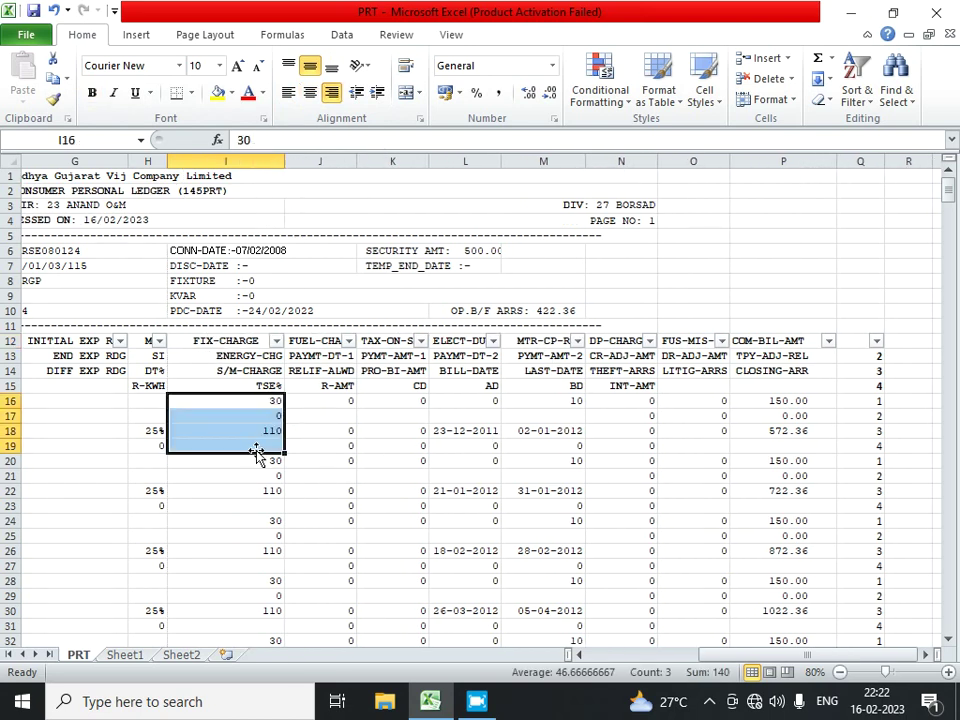
pyautogui.click(257, 434)
pyautogui.click(261, 401)
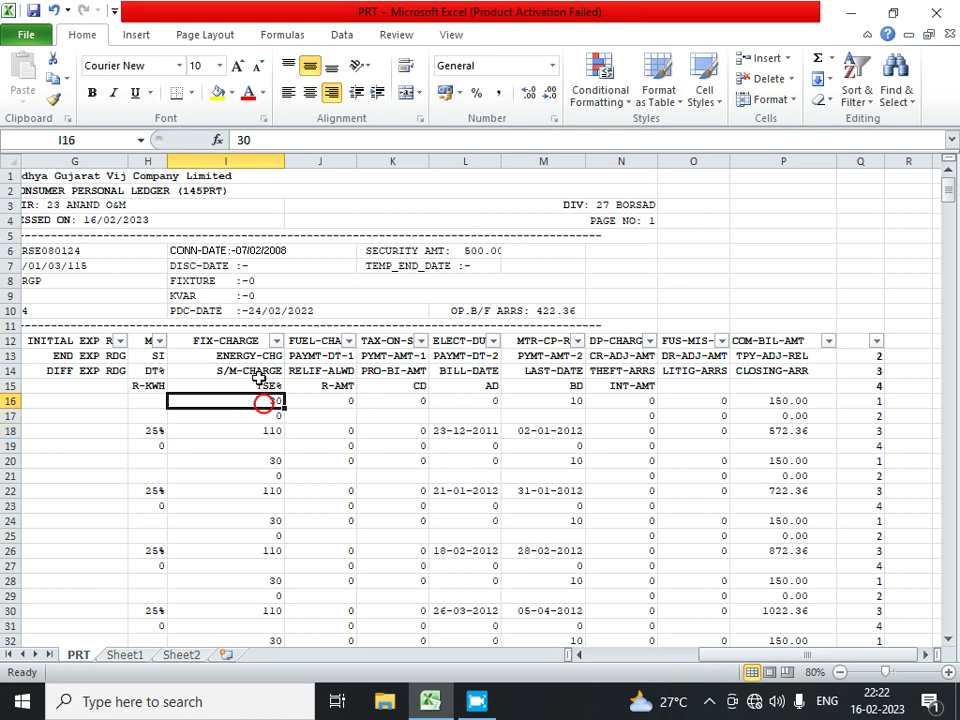
pyautogui.click(247, 341)
pyautogui.click(255, 417)
pyautogui.click(253, 355)
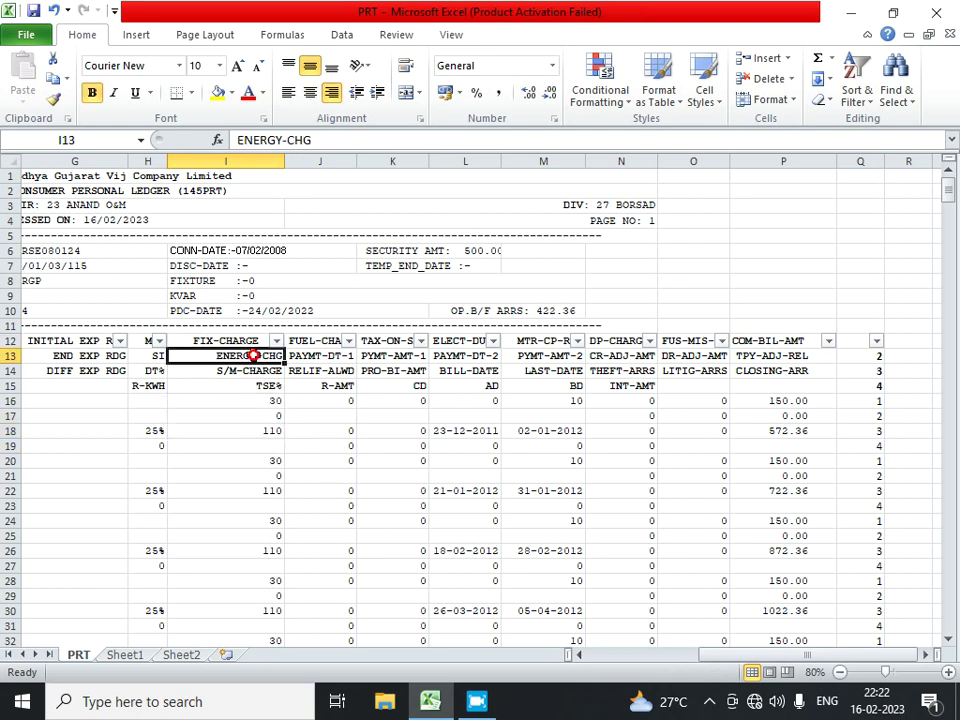
pyautogui.click(257, 431)
pyautogui.click(256, 371)
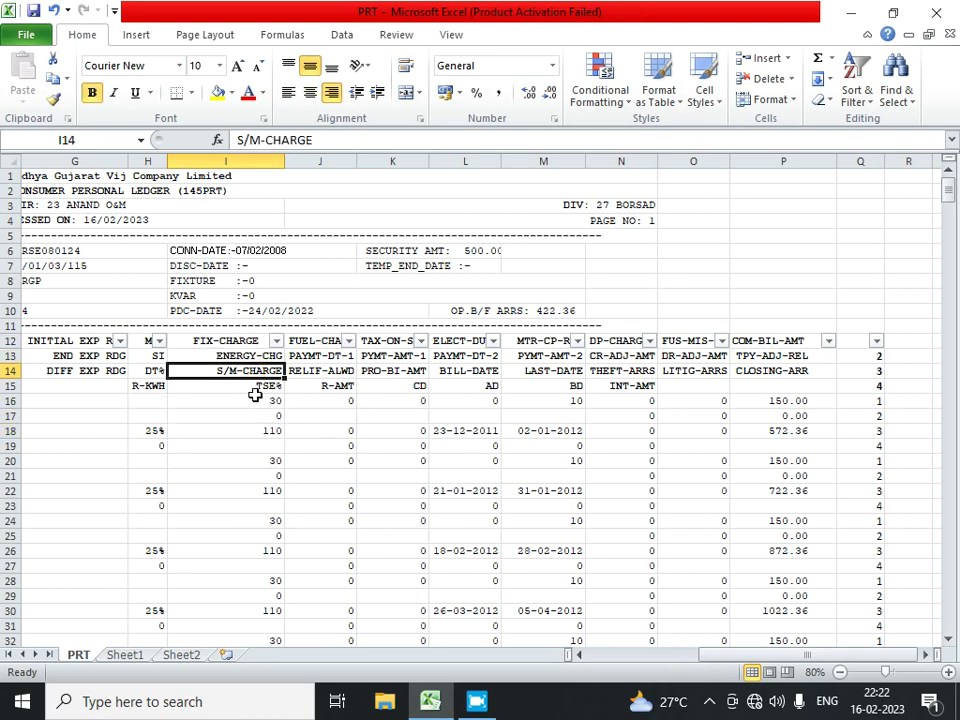
pyautogui.click(260, 447)
pyautogui.click(259, 388)
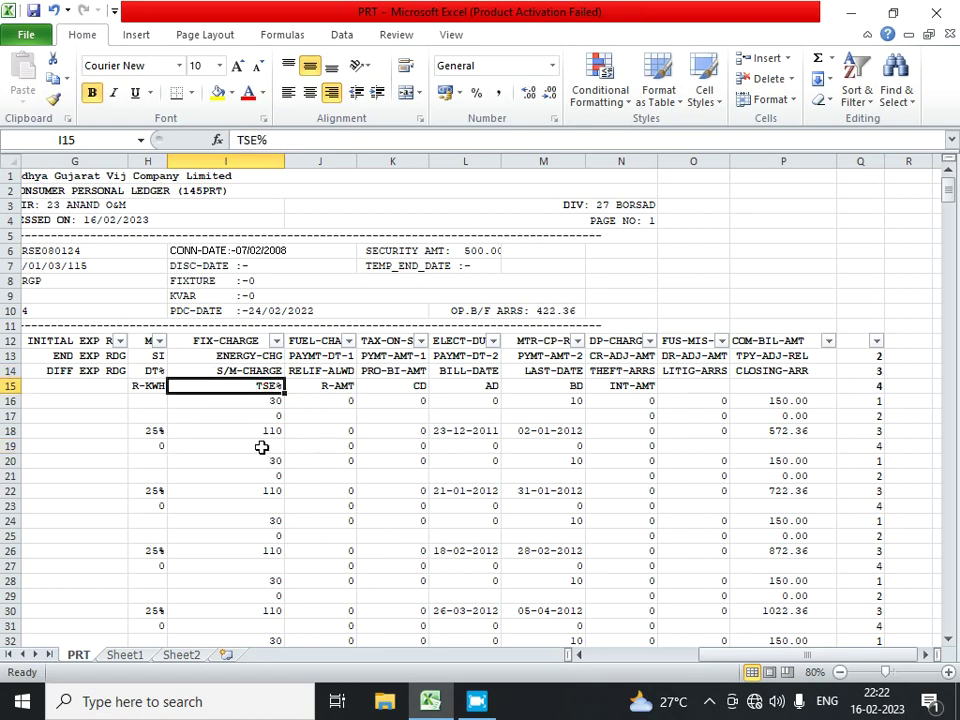
pyautogui.click(265, 400)
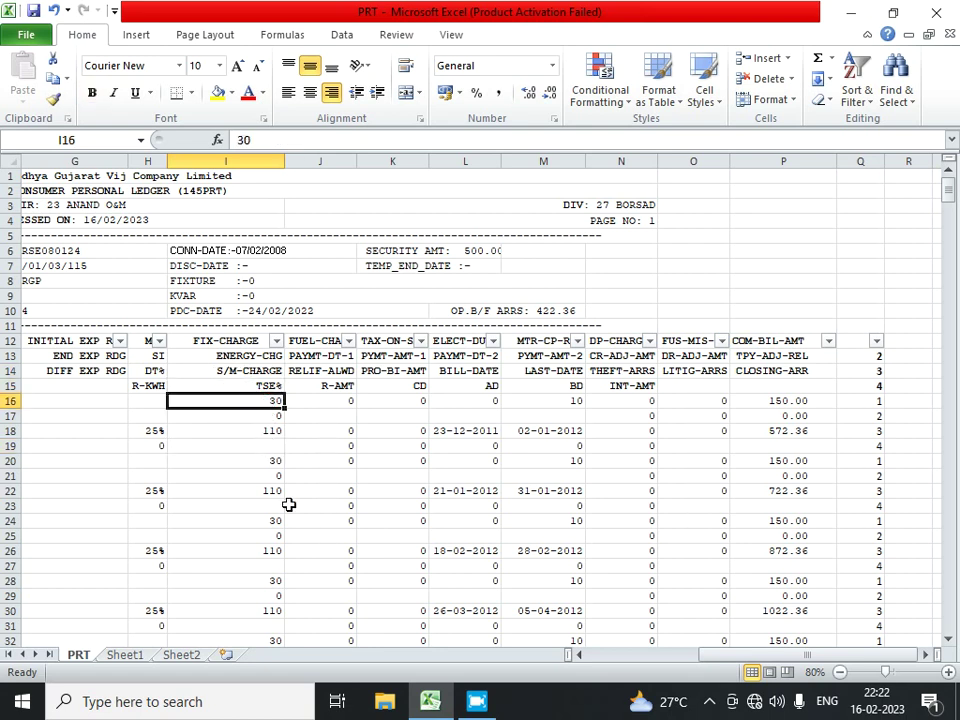
pyautogui.click(876, 343)
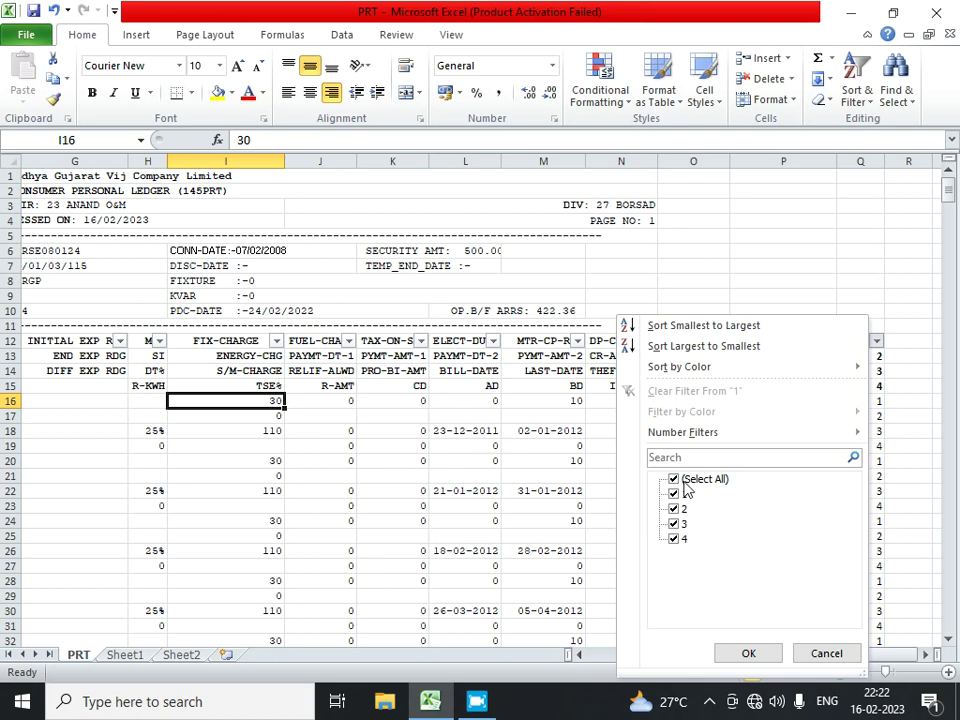
# Step: Filter helper column Q to row type 1 only, leaving 133 of 535 records
pyautogui.click(676, 481)
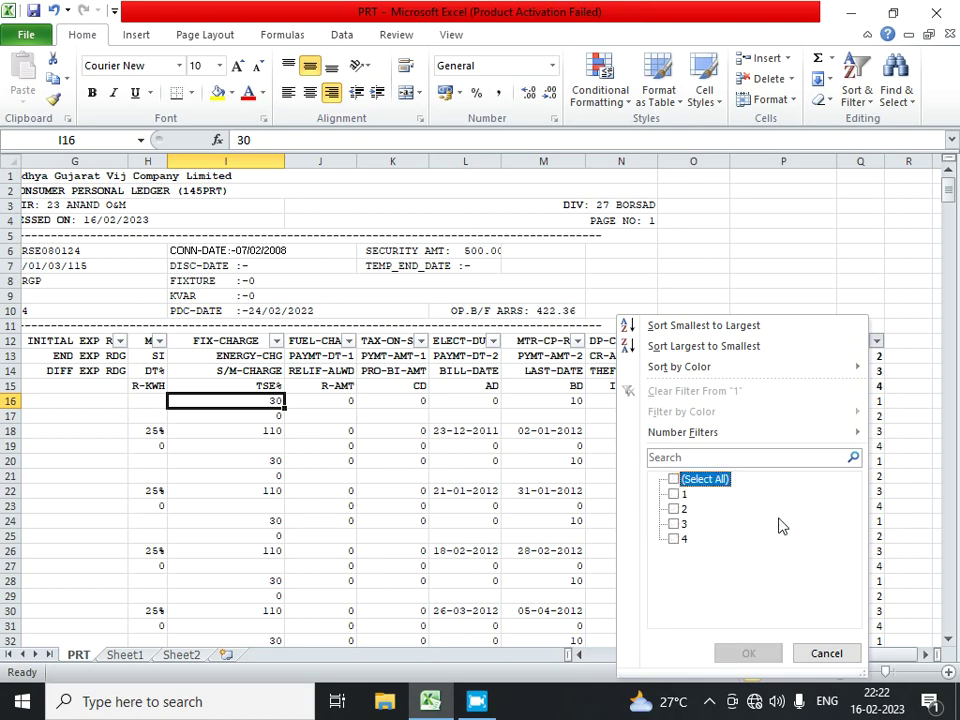
pyautogui.click(675, 494)
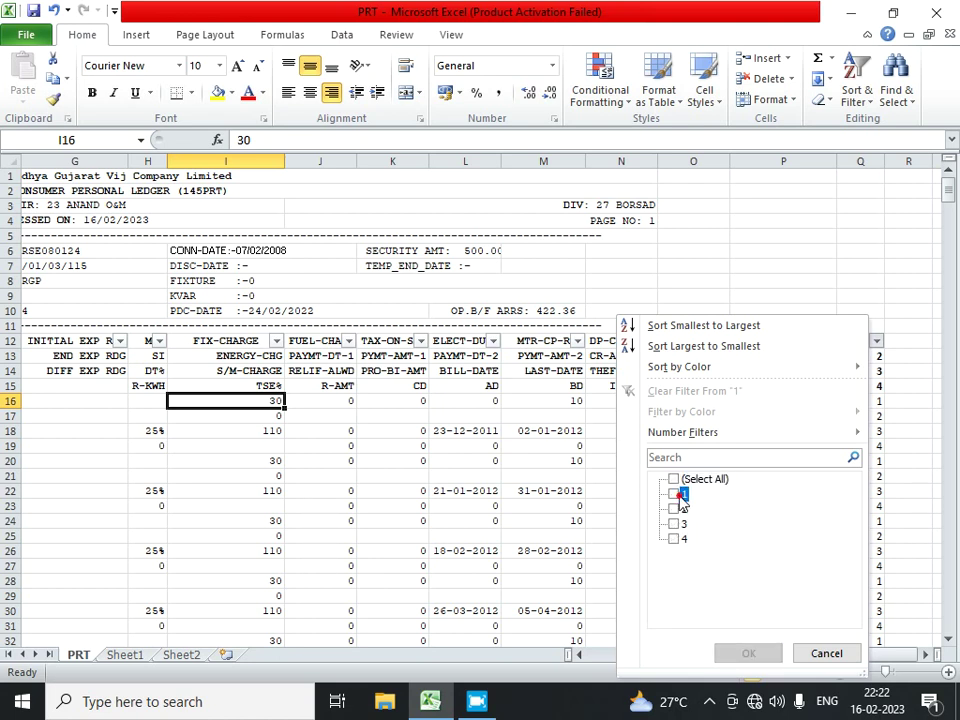
pyautogui.click(760, 652)
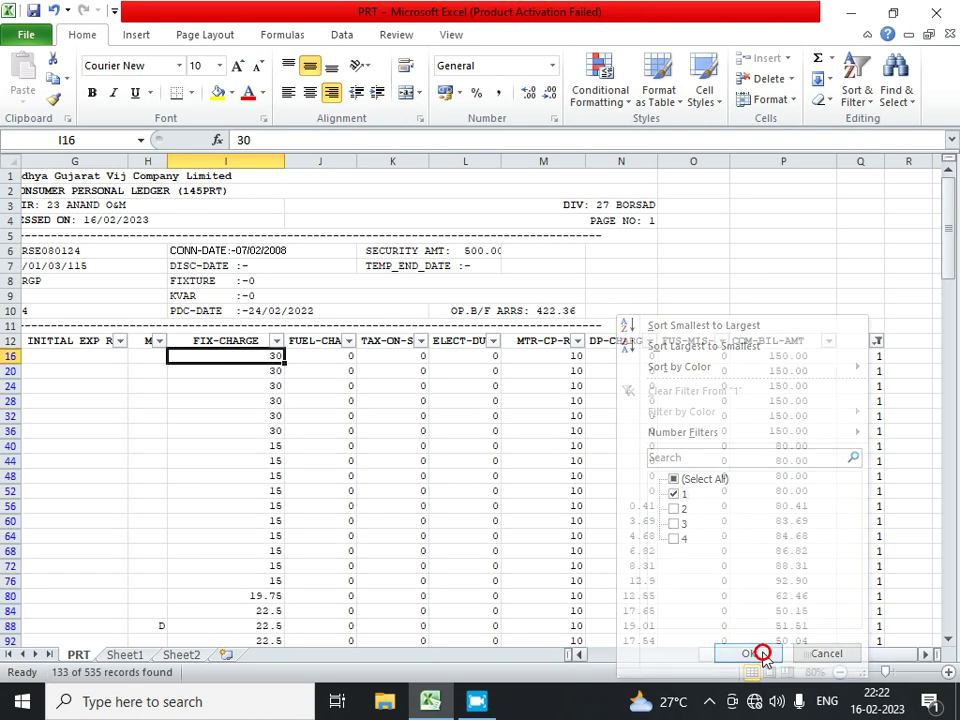
pyautogui.click(240, 340)
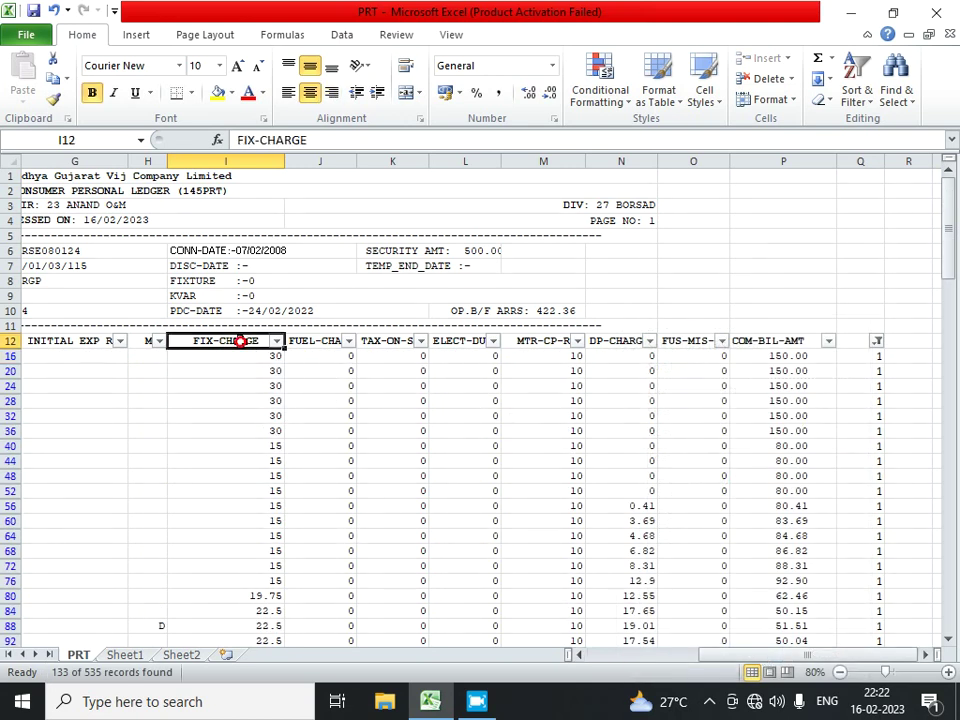
pyautogui.click(244, 357)
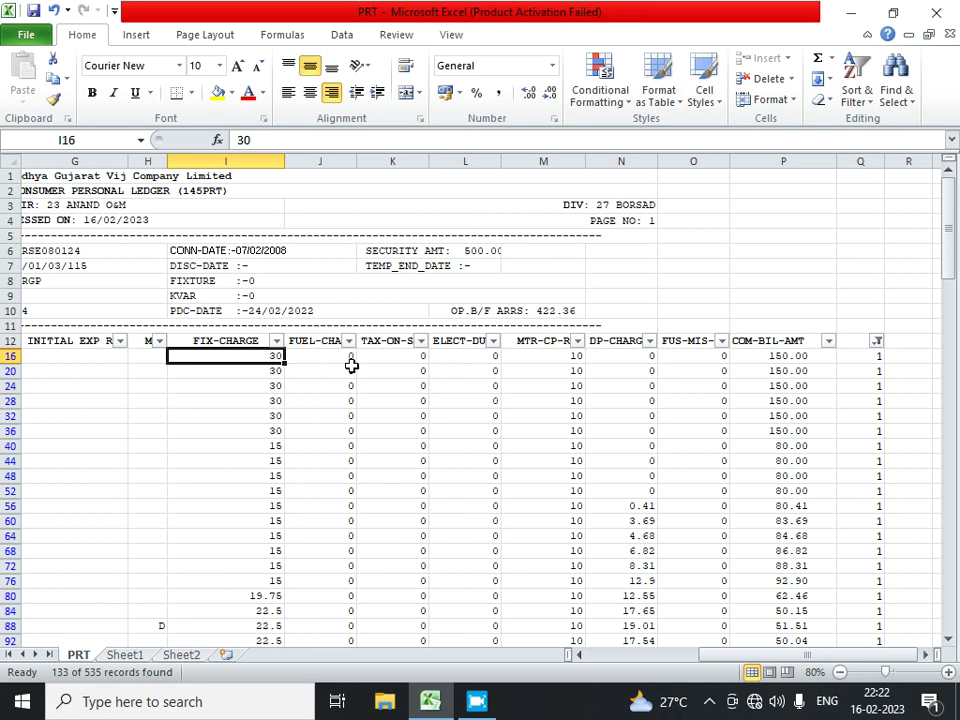
# Step: Select the filtered FIX-CHARGE values from I16 down and read their 2891.13 sum
pyautogui.hotkey('ctrl', 'shift', 'Down')
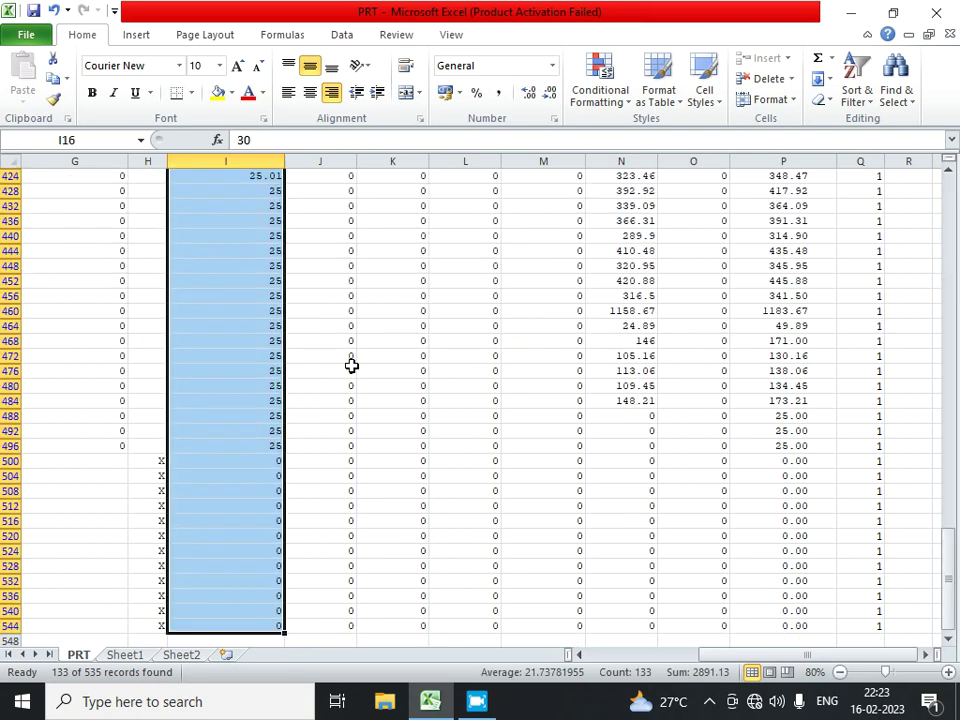
pyautogui.click(716, 678)
pyautogui.click(249, 515)
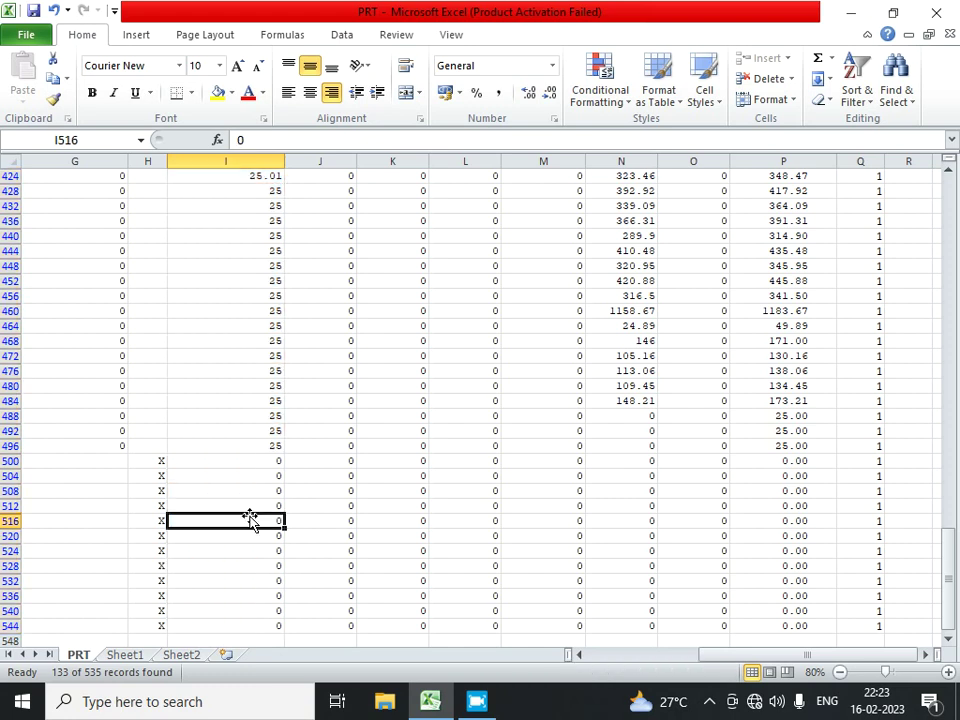
pyautogui.hotkey('ctrl', 'Home')
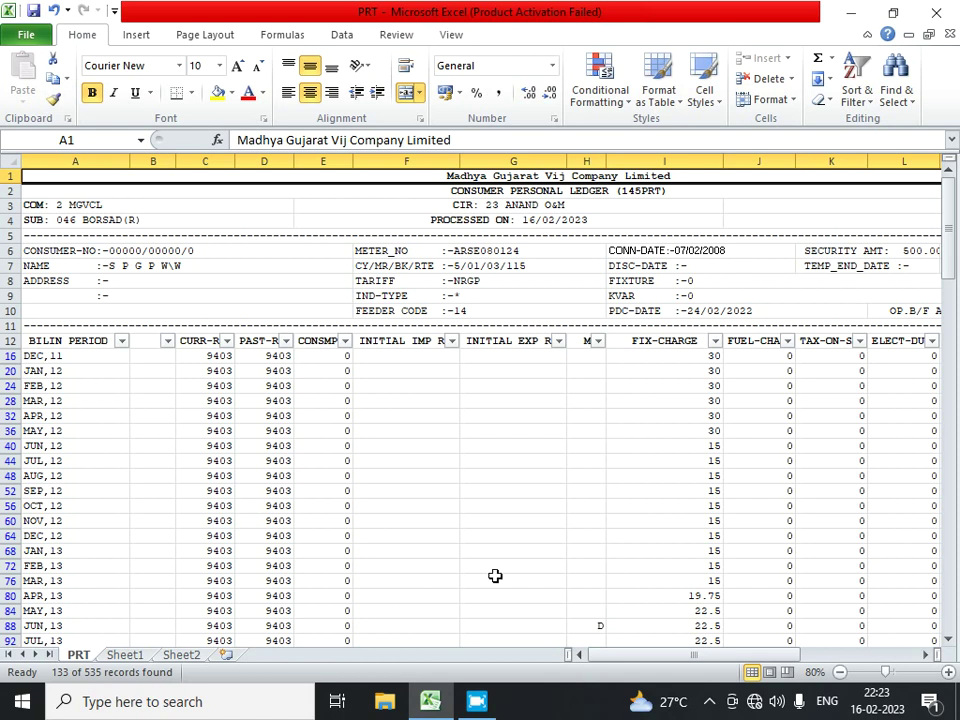
# Step: Clear the column Q filter by reselecting all row types so every row shows
pyautogui.click(686, 356)
pyautogui.click(681, 343)
pyautogui.press('Right')
pyautogui.press('Right')
pyautogui.press('Right')
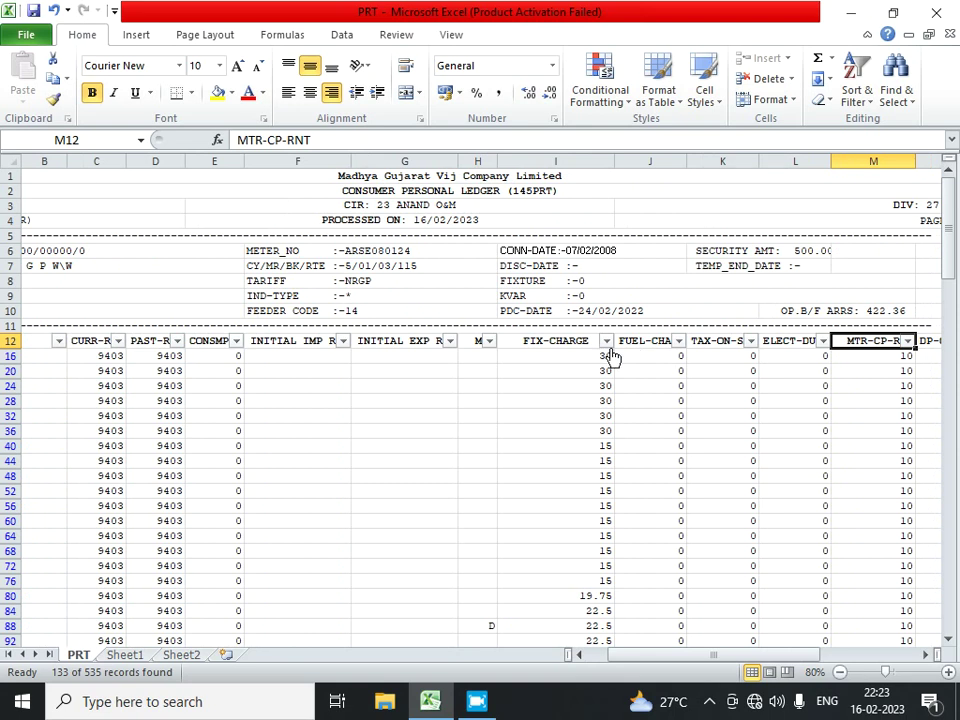
pyautogui.click(672, 357)
pyautogui.press('Up')
pyautogui.press('Right')
pyautogui.press('Right')
pyautogui.press('Right')
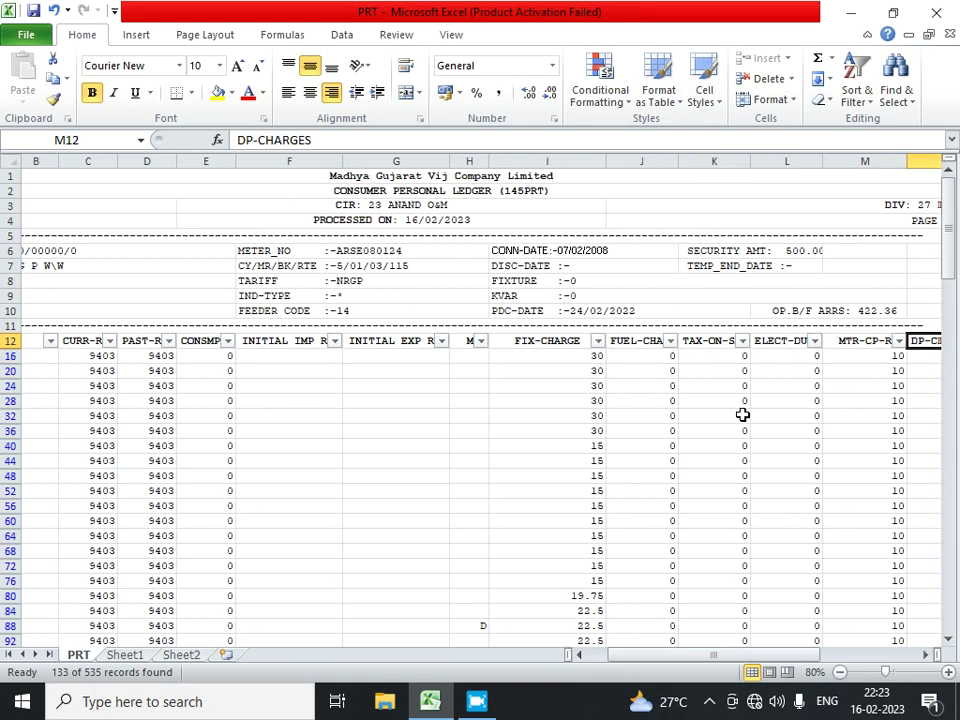
pyautogui.press('Right')
pyautogui.press('Right')
pyautogui.press('Right')
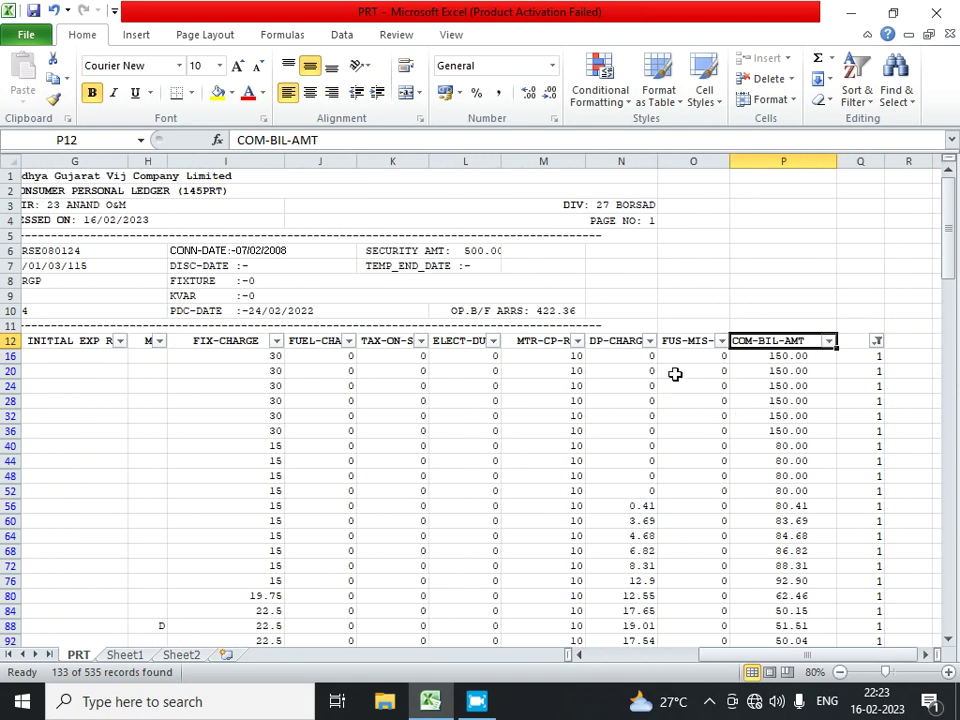
pyautogui.click(877, 341)
pyautogui.click(700, 478)
pyautogui.click(748, 652)
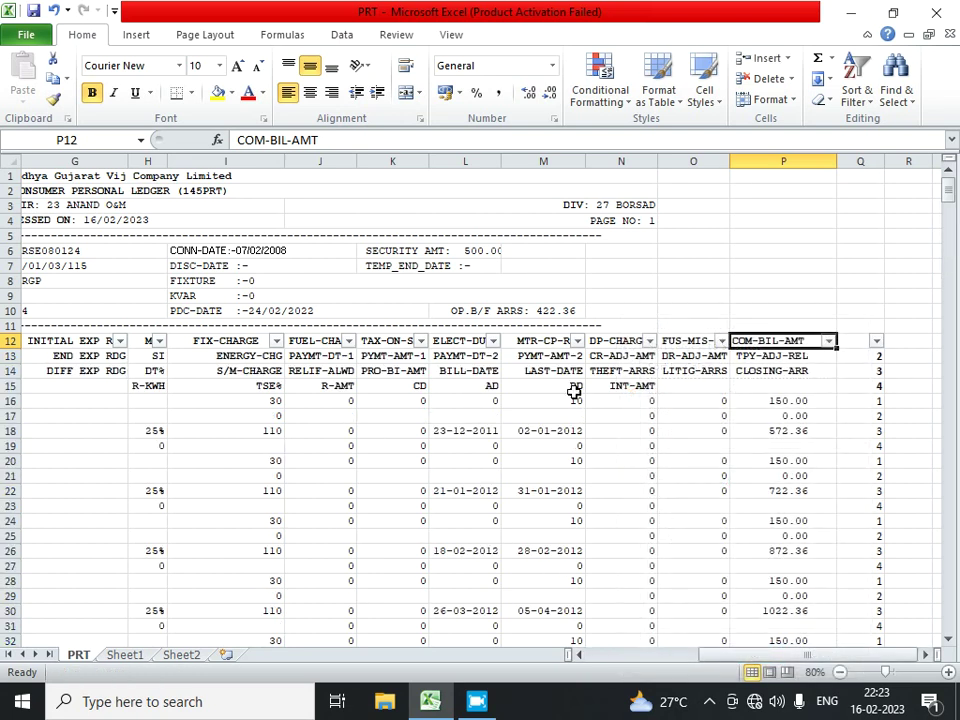
pyautogui.click(620, 341)
# Step: Widen column N to about 17.29 and centre the DP-CHARGES header
pyautogui.moveTo(658, 161); pyautogui.dragTo(681, 163)
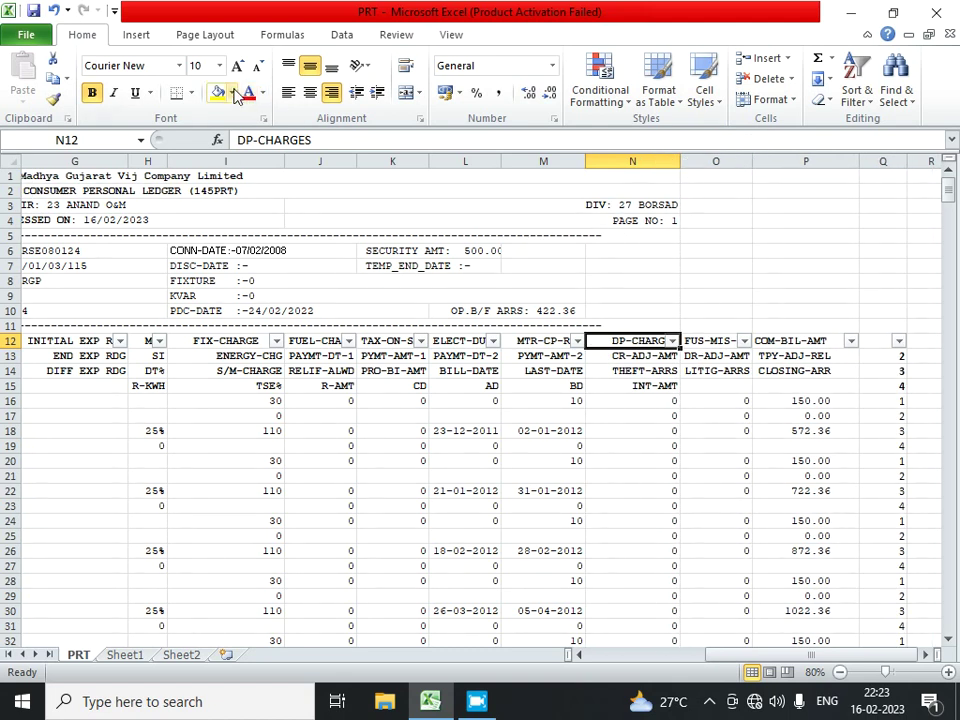
pyautogui.click(309, 97)
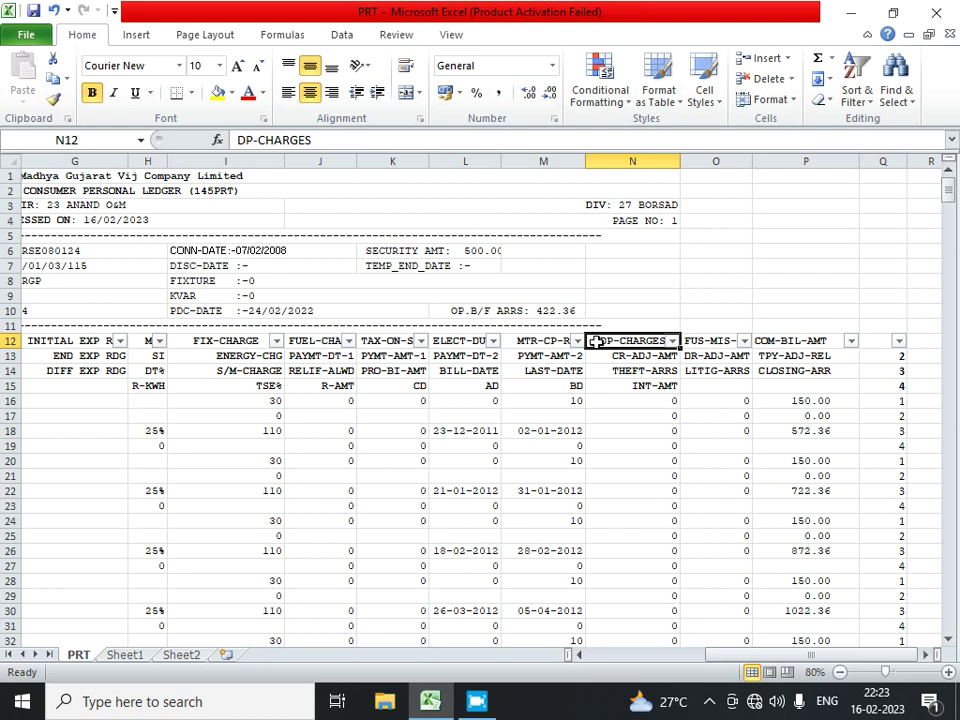
pyautogui.click(10, 341)
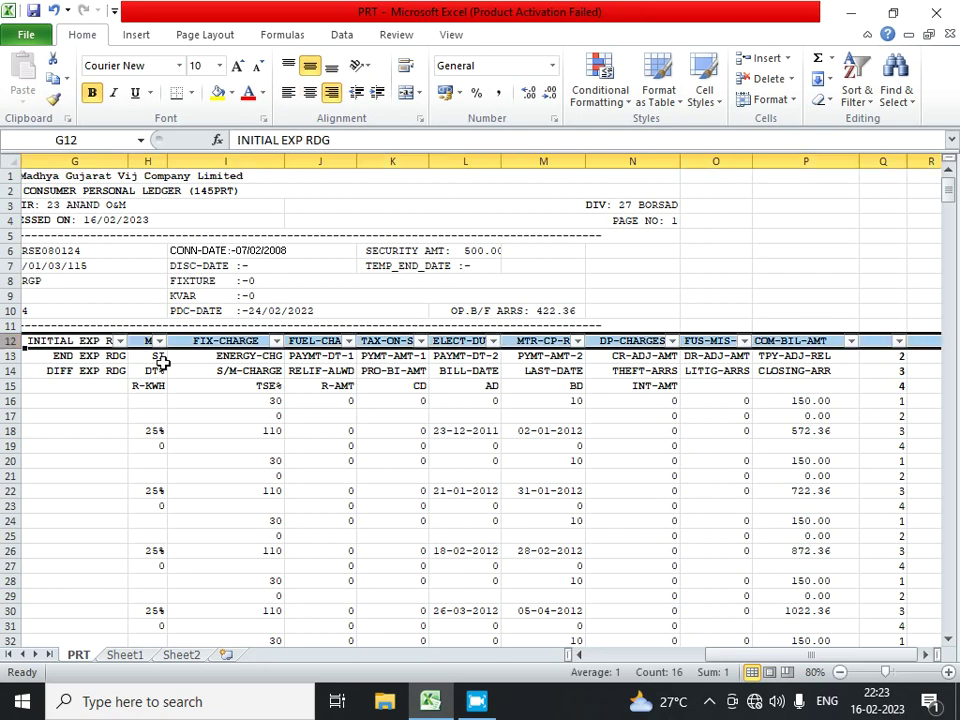
pyautogui.click(885, 357)
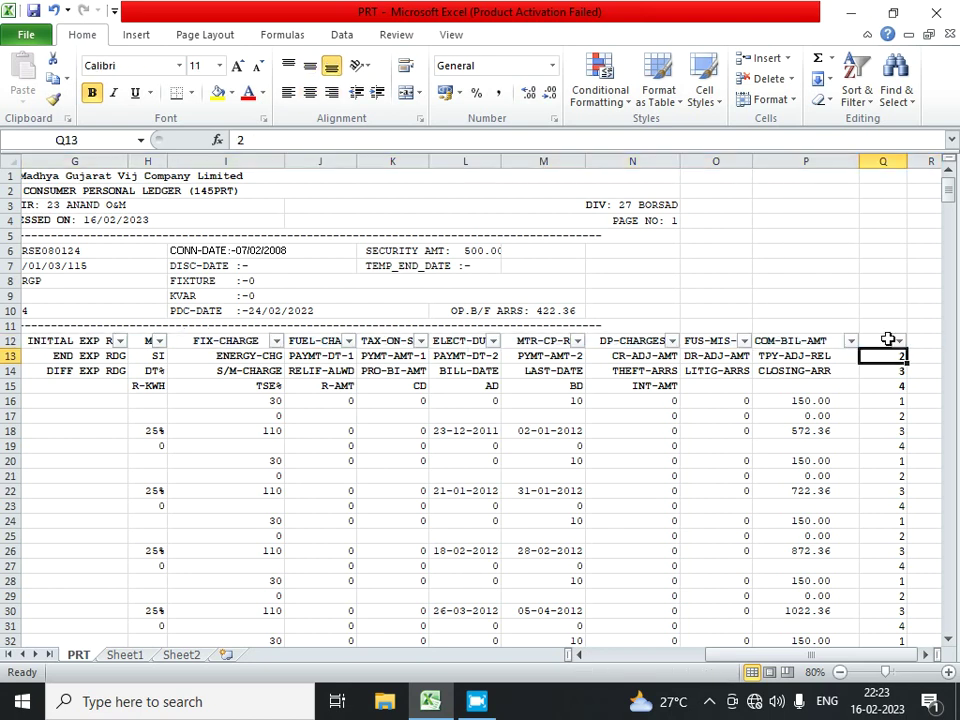
# Step: Refilter column Q to row type 1 only, showing 133 of 535 records
pyautogui.click(897, 341)
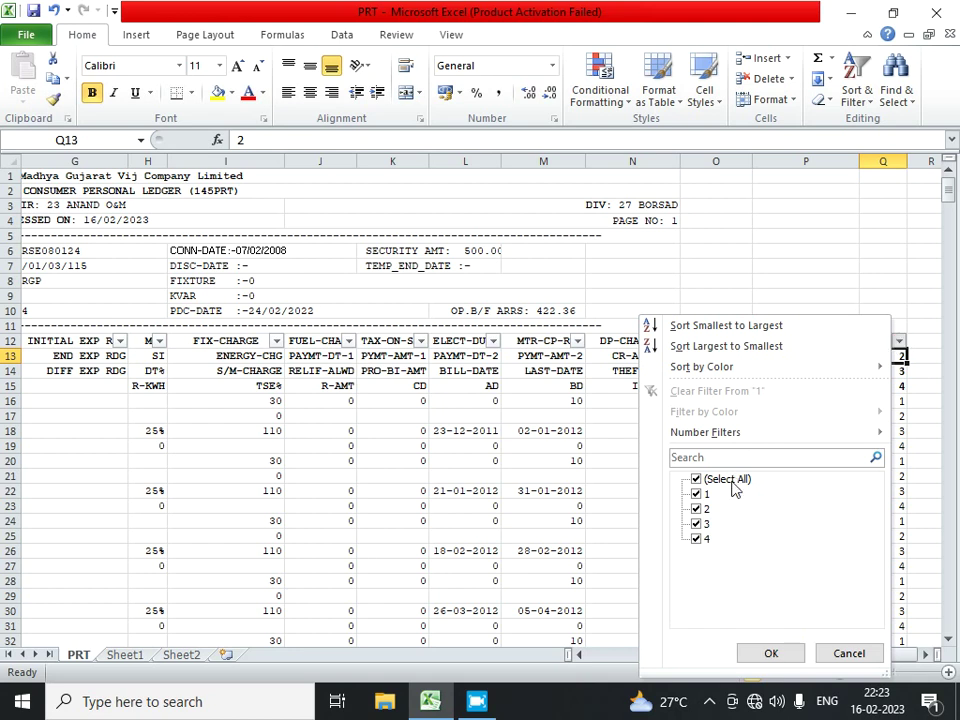
pyautogui.click(731, 482)
pyautogui.click(728, 480)
pyautogui.click(700, 494)
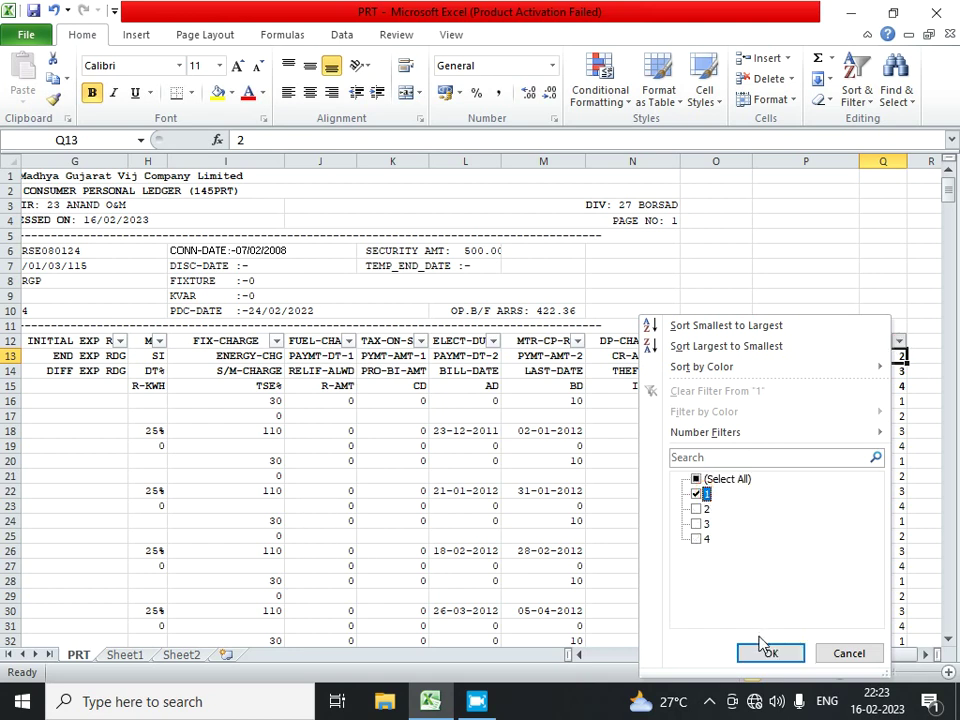
pyautogui.click(766, 652)
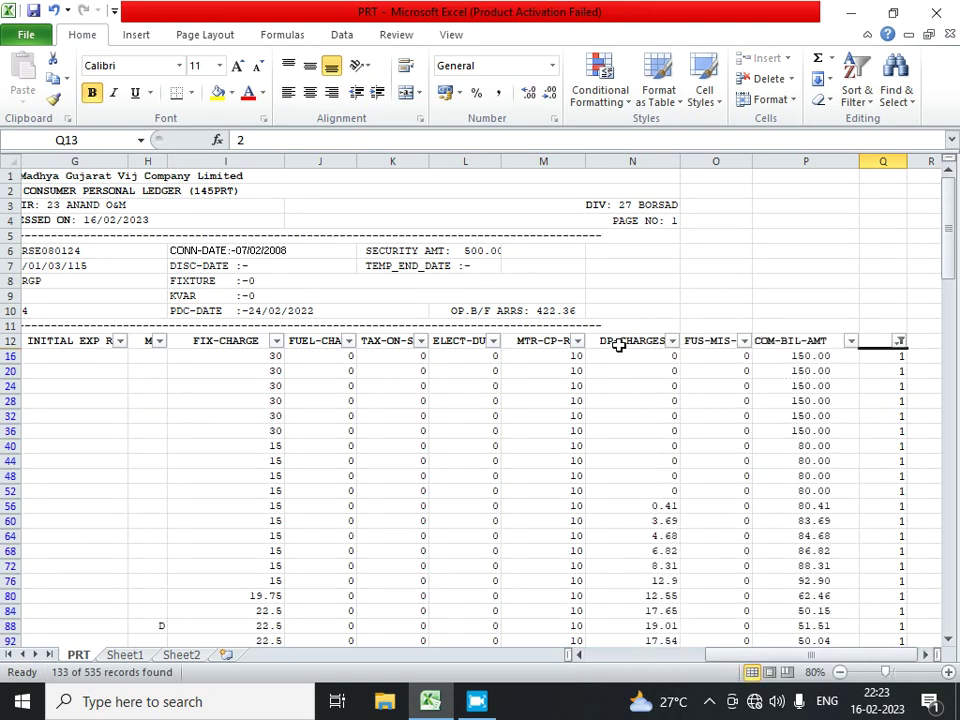
# Step: Select the filtered DP-CHARGES values down the column, totalling 11800.02
pyautogui.click(620, 344)
pyautogui.click(622, 356)
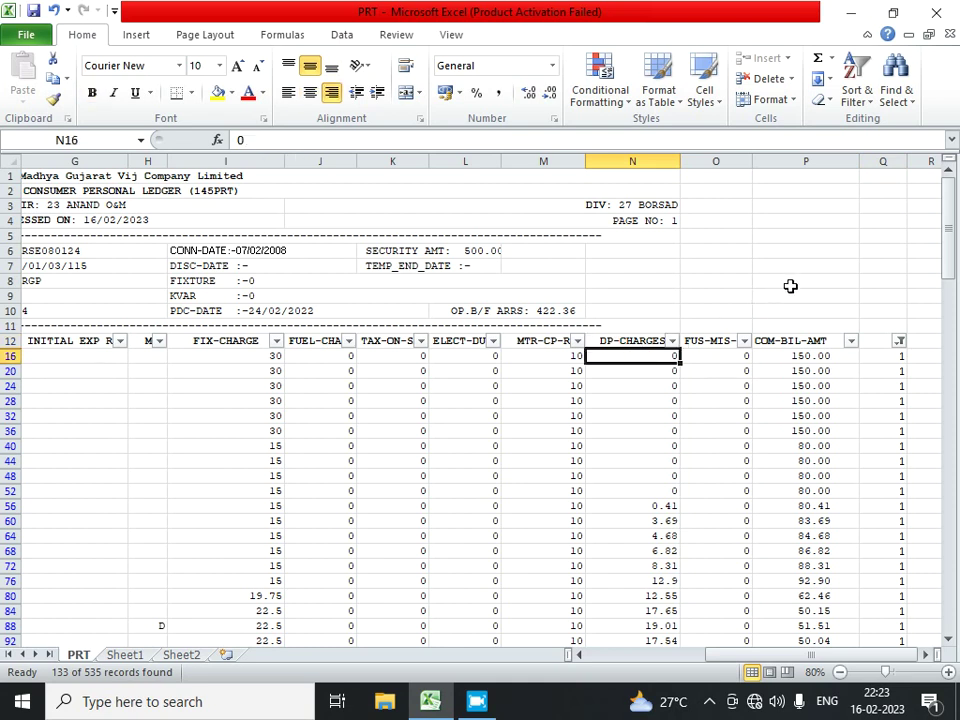
pyautogui.hotkey('ctrl', 'shift', 'Down')
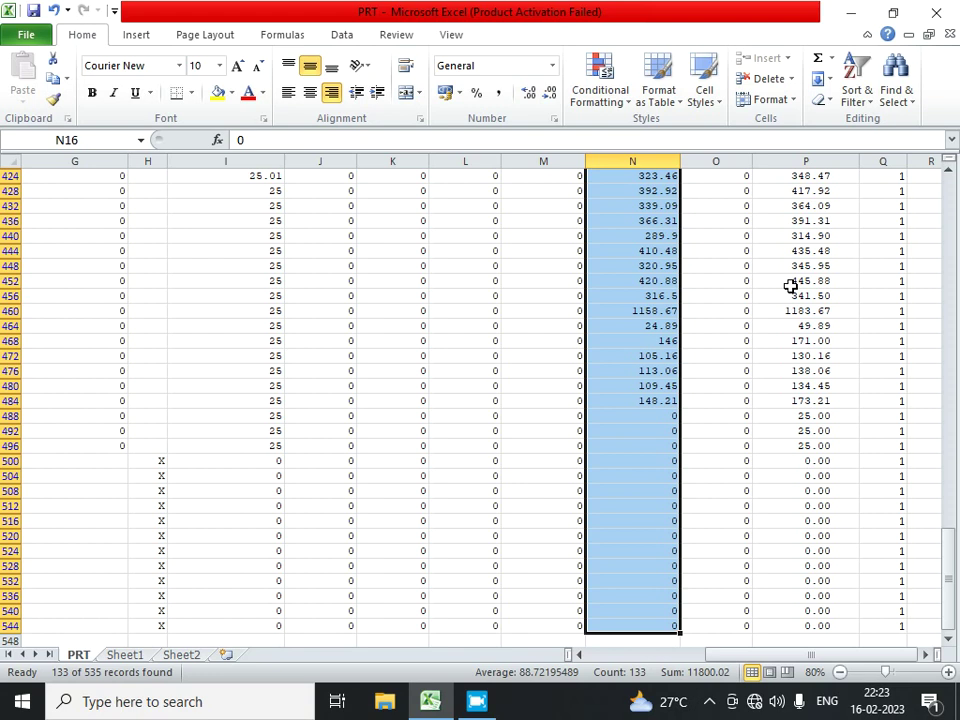
# Step: Clear the DP-CHARGES selection after reading its 11800.02 total, and return to the top of the sheet
pyautogui.click(731, 677)
pyautogui.click(656, 584)
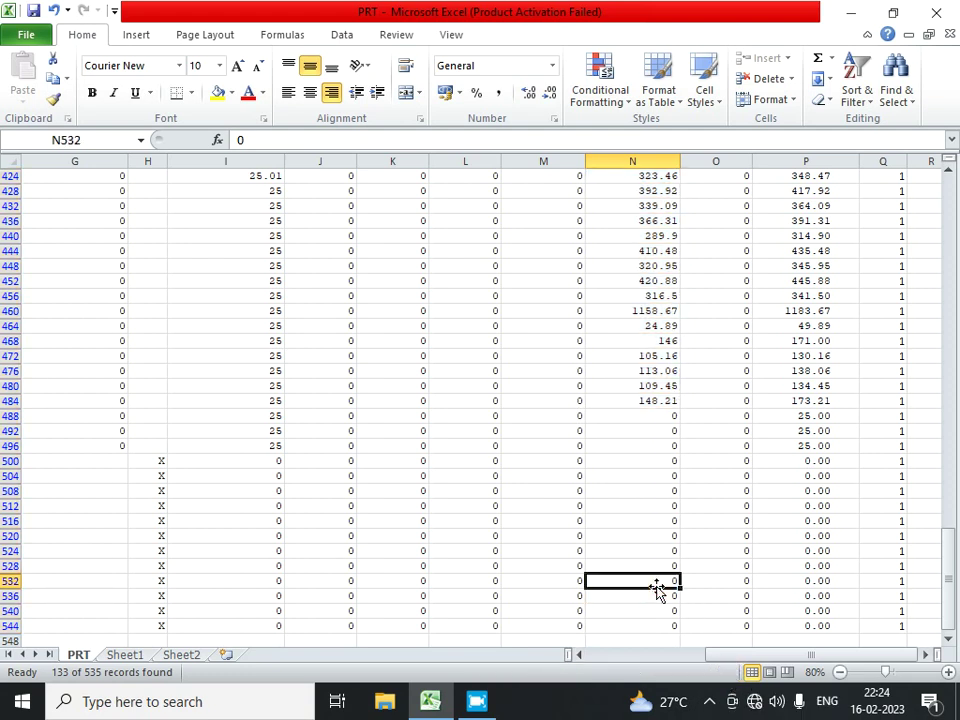
pyautogui.hotkey('ctrl', 'Home')
# Step: Move along header row 12 to the column Q filter cell
pyautogui.click(737, 341)
pyautogui.hotkey('ctrl', 'Right')
pyautogui.press('Right')
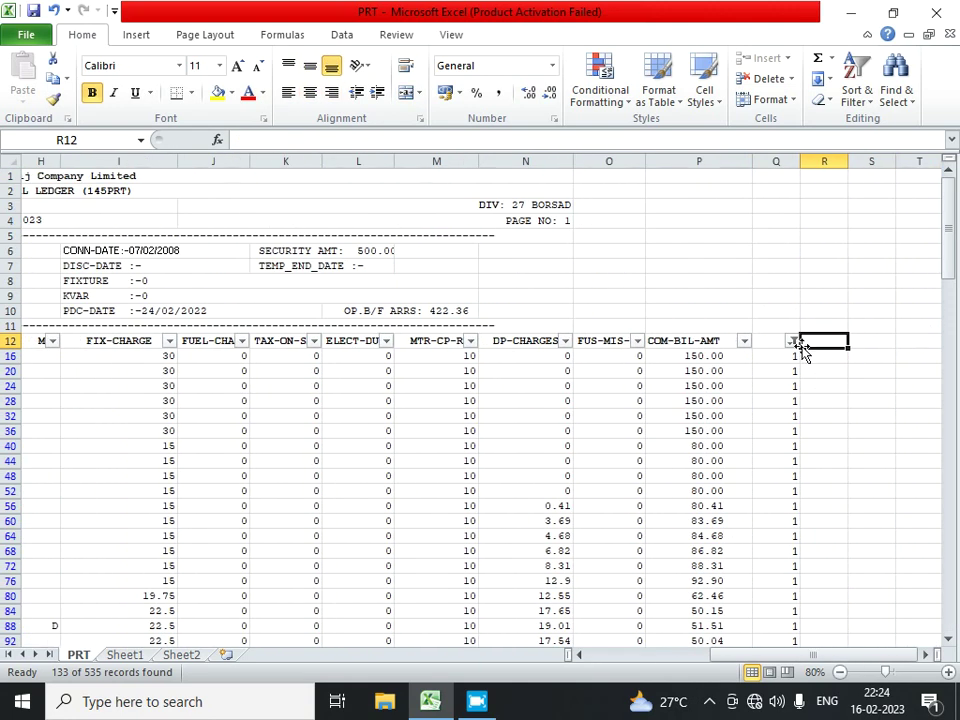
# Step: Tick (Select All) in the column Q filter so all row types show, then select the DR-ADJ-AMT label
pyautogui.click(792, 341)
pyautogui.click(612, 480)
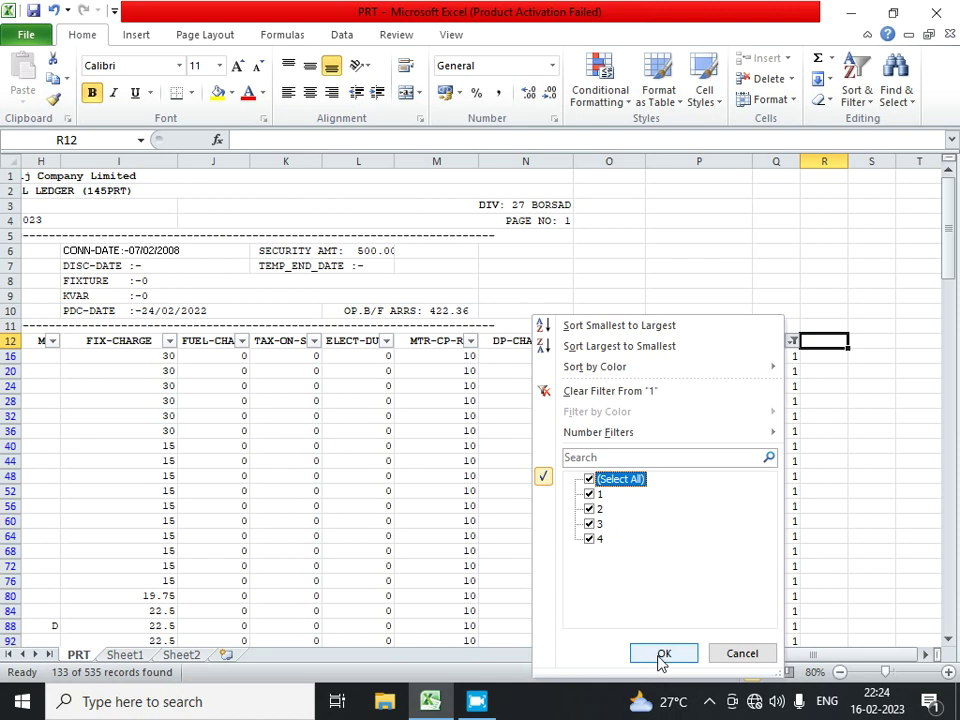
pyautogui.click(664, 653)
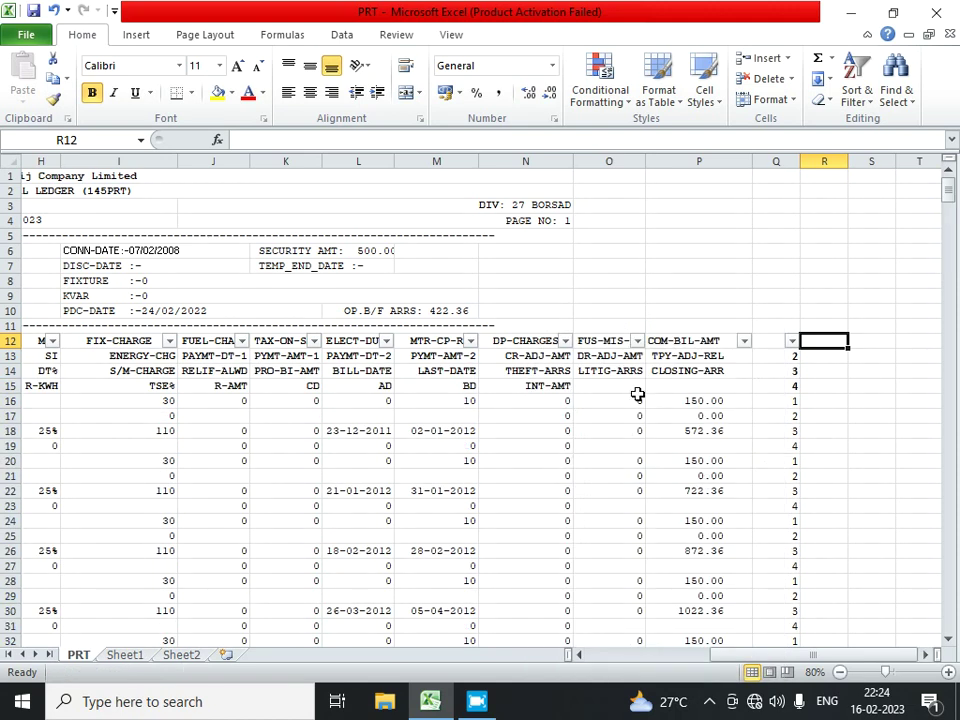
pyautogui.click(551, 358)
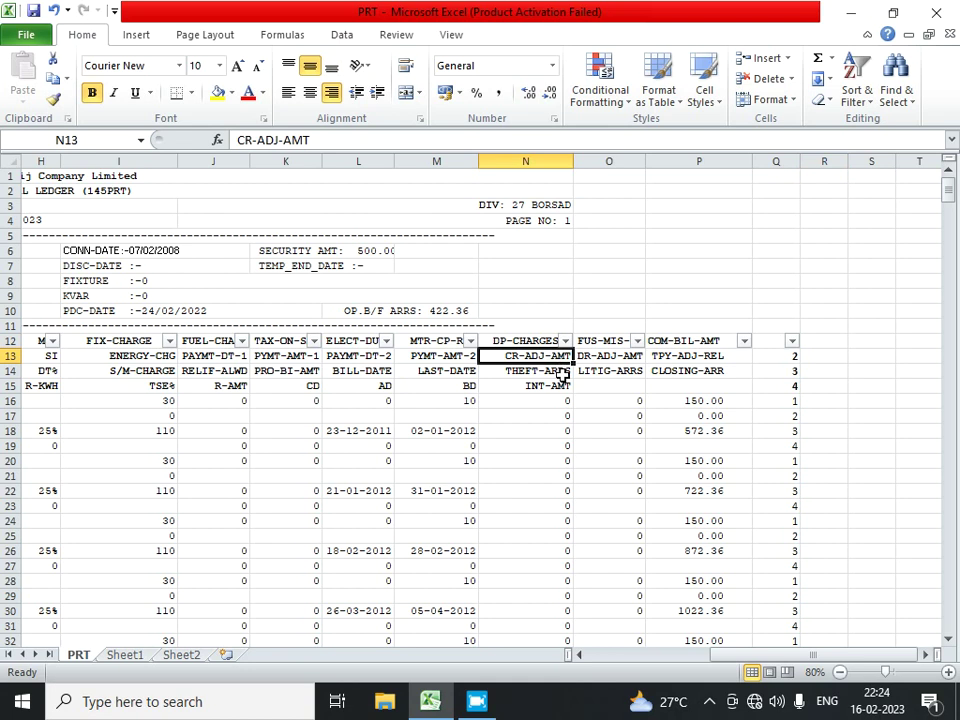
pyautogui.press('Right')
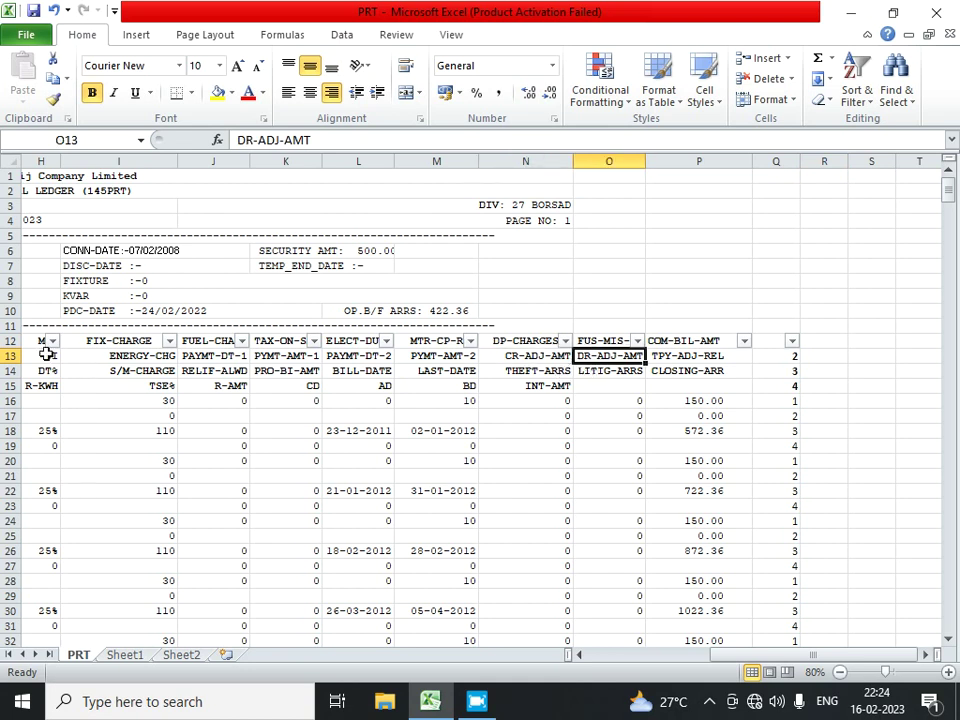
# Step: Filter column Q to row type 2 only, leaving 134 of 535 records visible
pyautogui.click(10, 355)
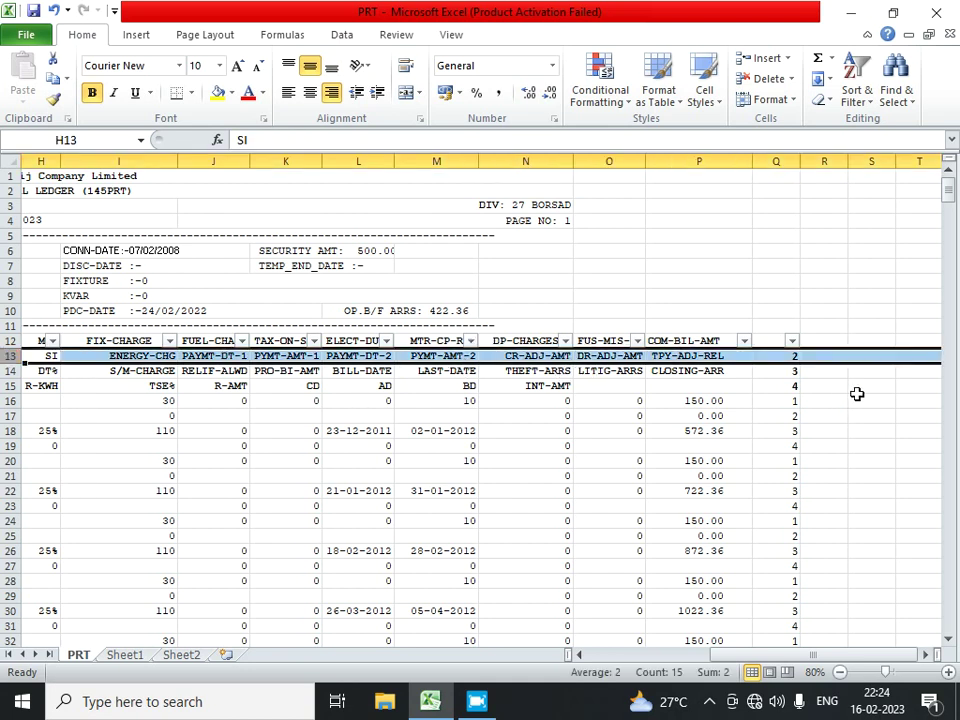
pyautogui.click(775, 356)
pyautogui.click(792, 341)
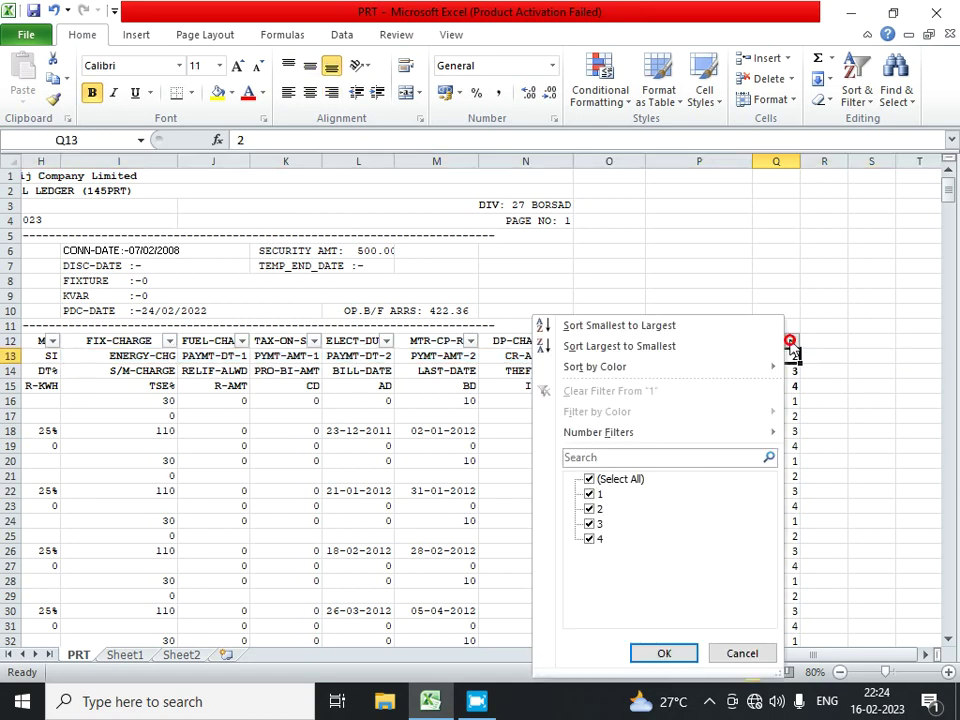
pyautogui.click(612, 480)
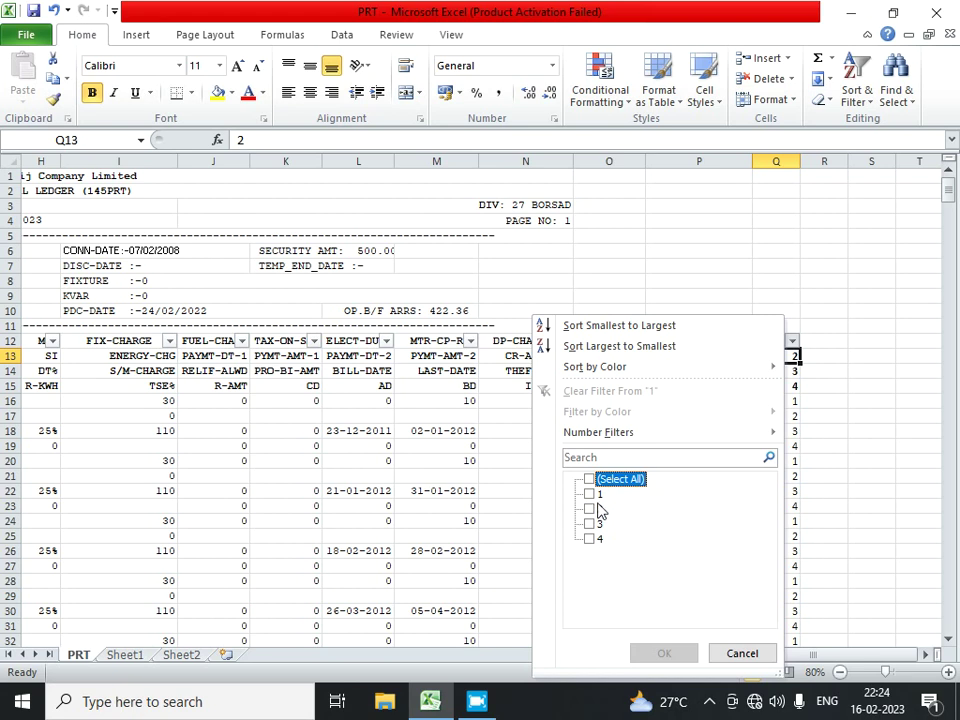
pyautogui.click(590, 508)
pyautogui.click(655, 651)
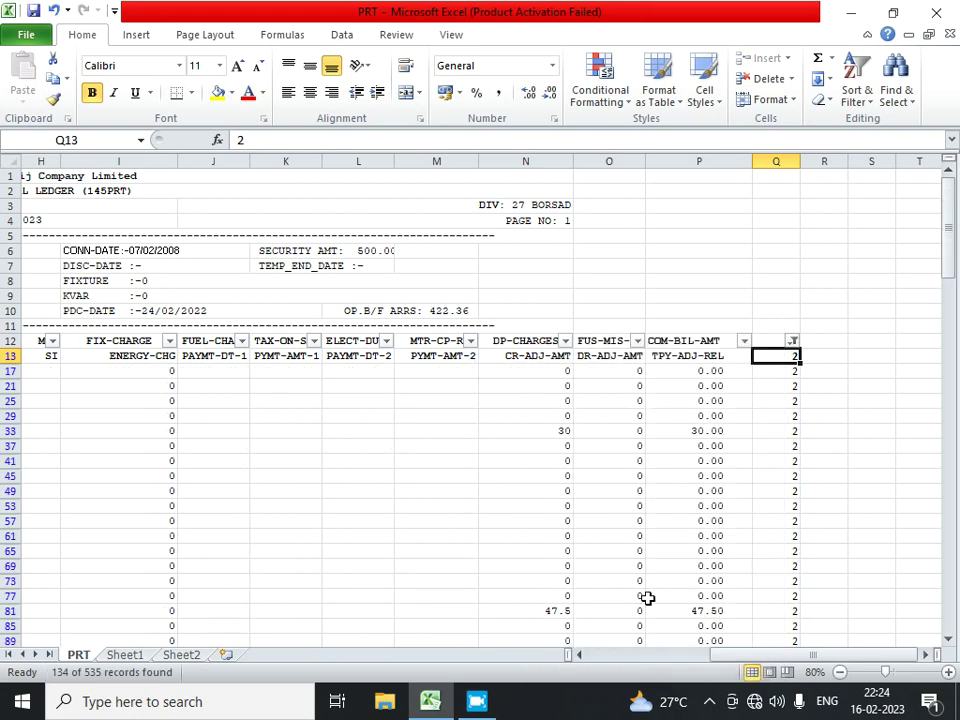
pyautogui.click(534, 358)
pyautogui.click(535, 371)
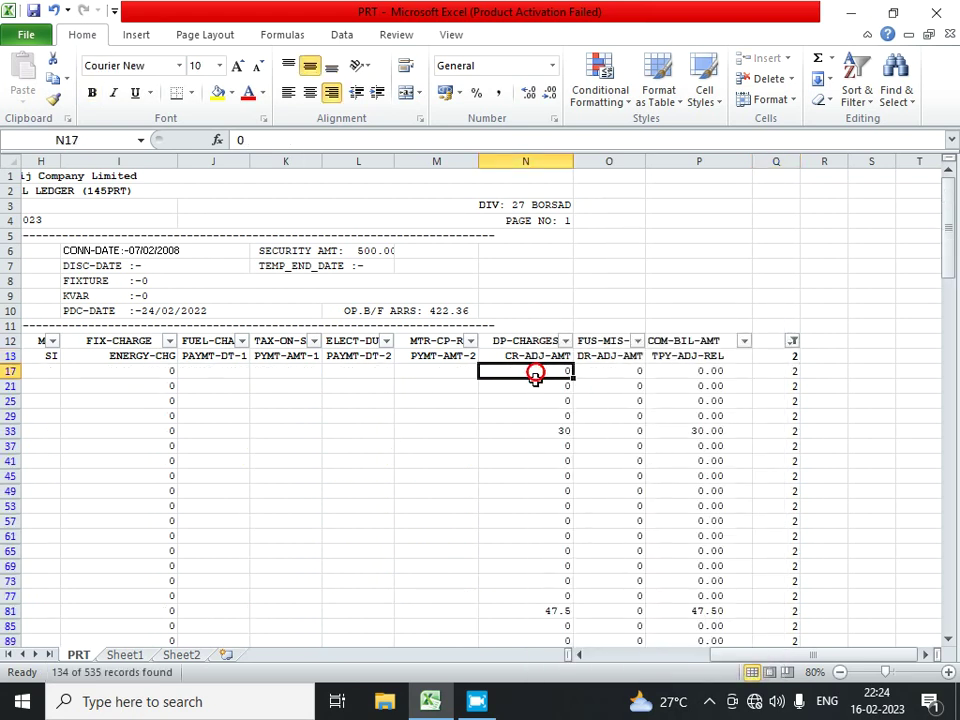
# Step: Select the filtered type-2 DP-CHARGES values to read their total, then return to the header
pyautogui.hotkey('ctrl', 'shift', 'Down')
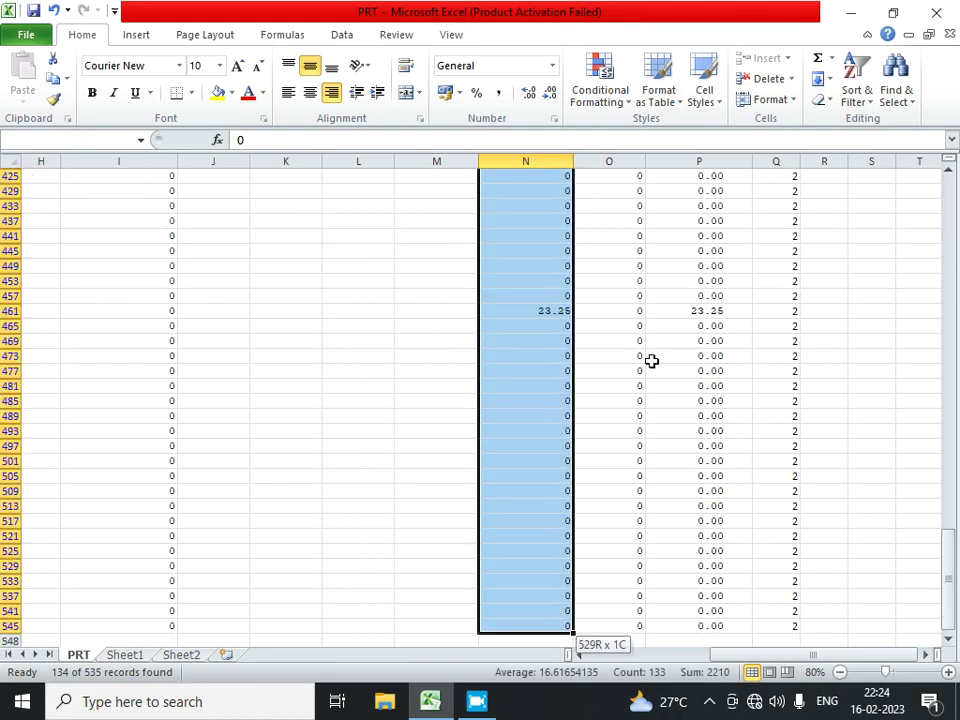
pyautogui.click(731, 673)
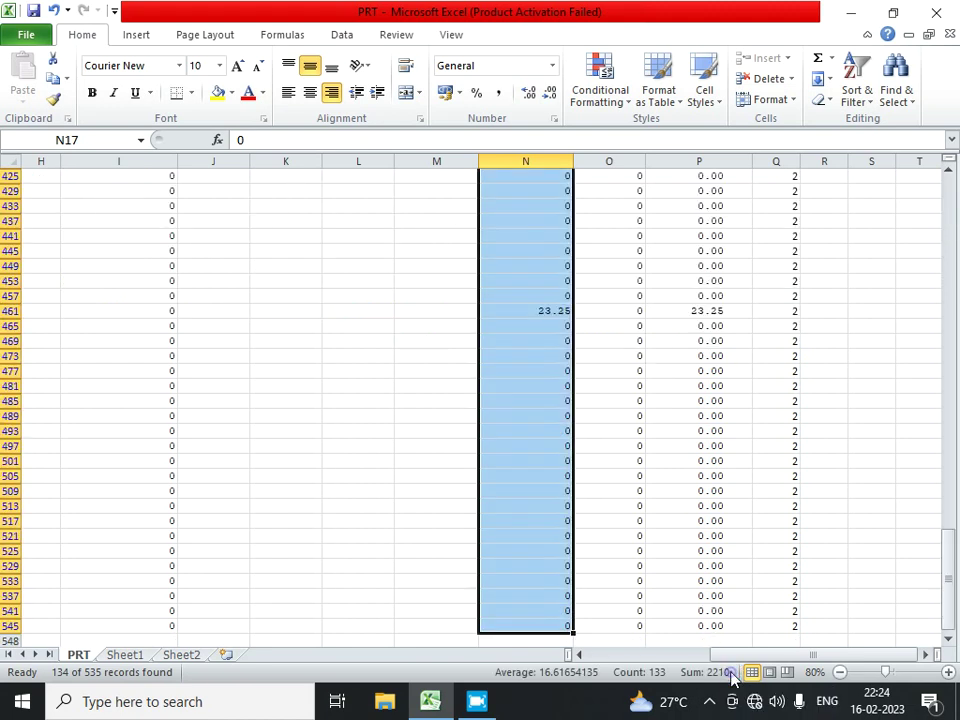
pyautogui.click(643, 539)
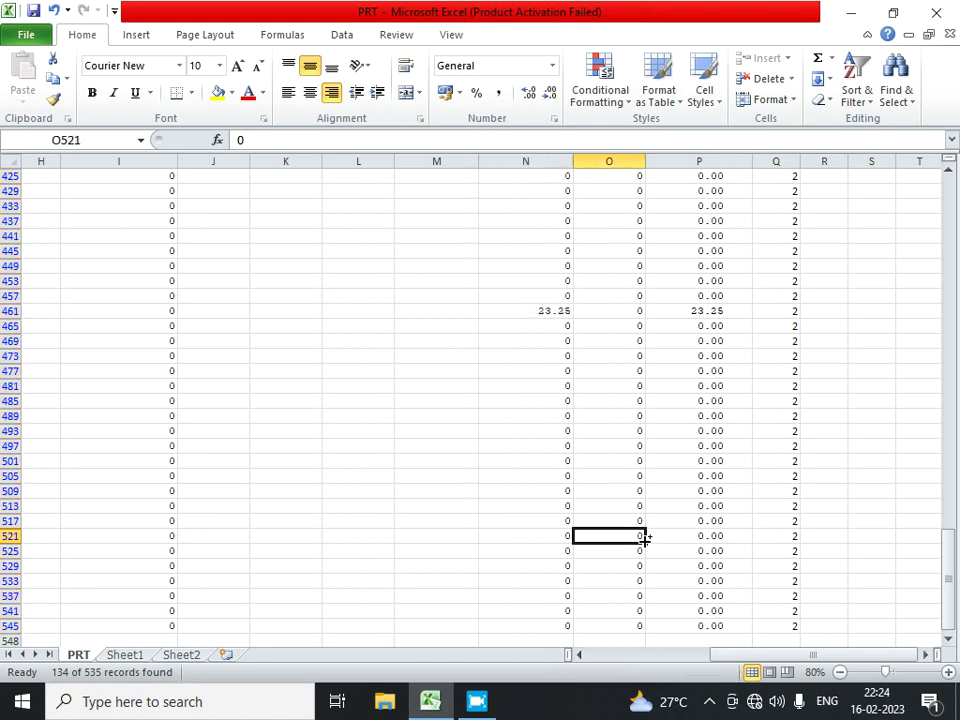
pyautogui.hotkey('ctrl', 'Up')
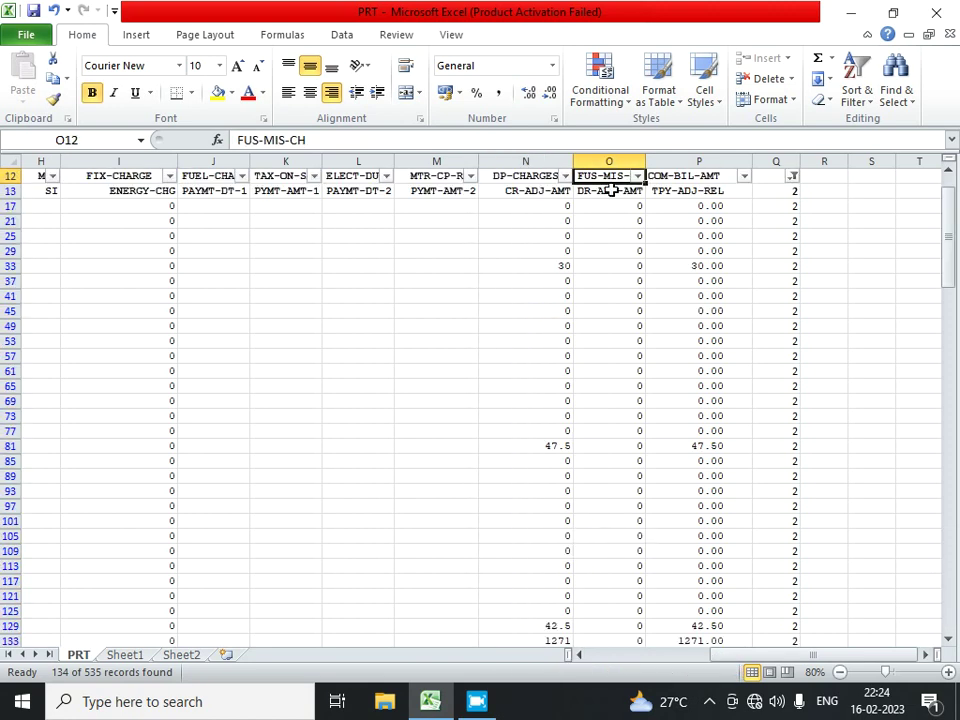
# Step: Total the visible FUS-MIS-CH values in column O: 16.96 across 133 cells
pyautogui.click(604, 190)
pyautogui.click(603, 206)
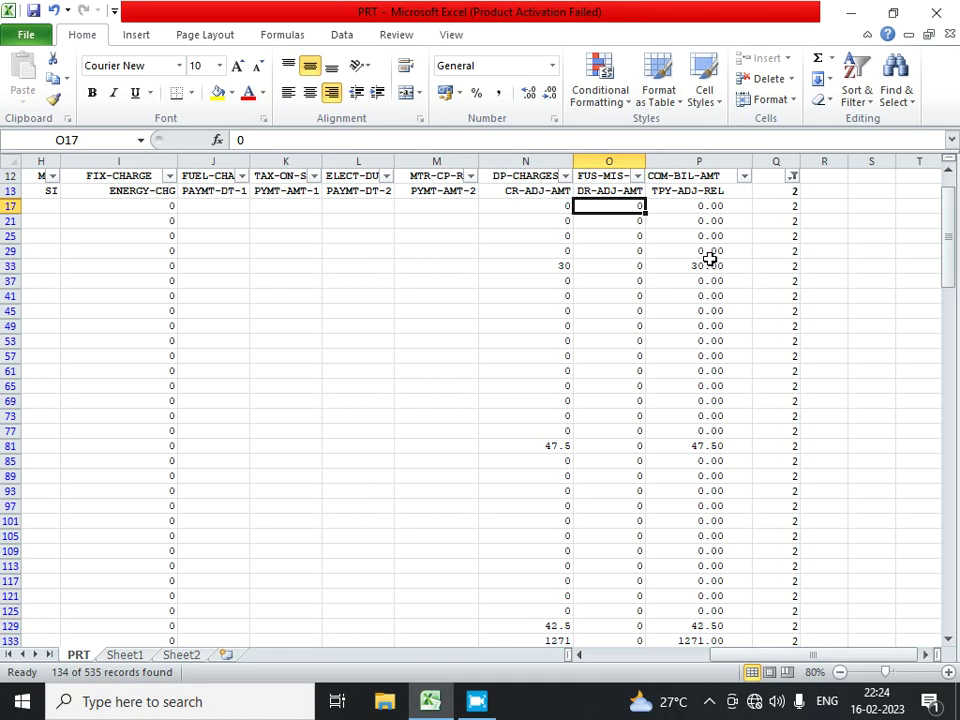
pyautogui.hotkey('ctrl', 'shift', 'Down')
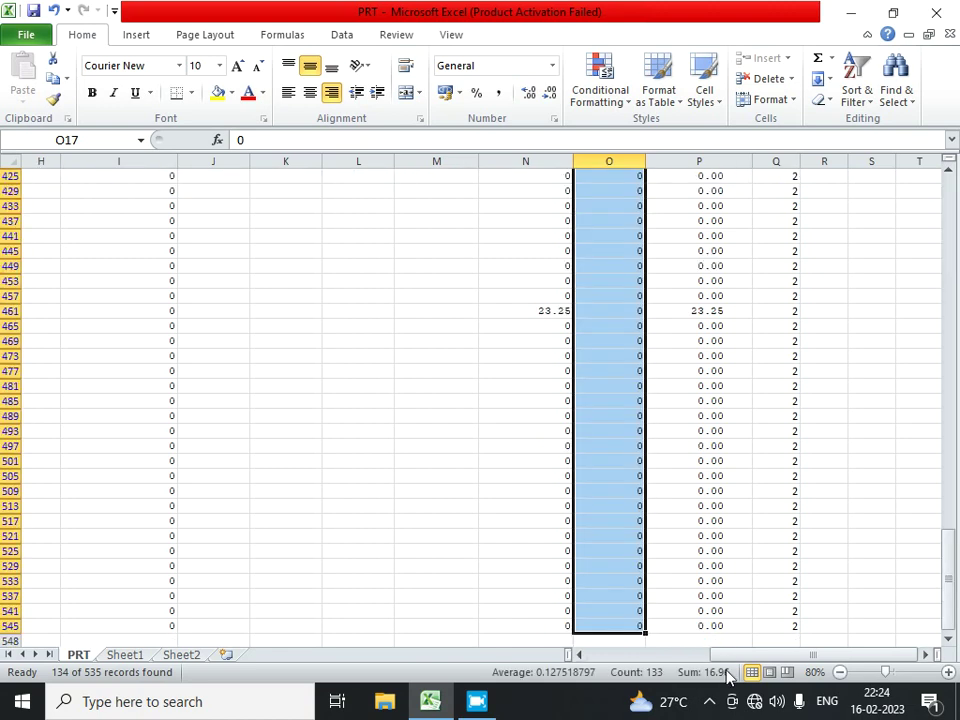
pyautogui.click(621, 612)
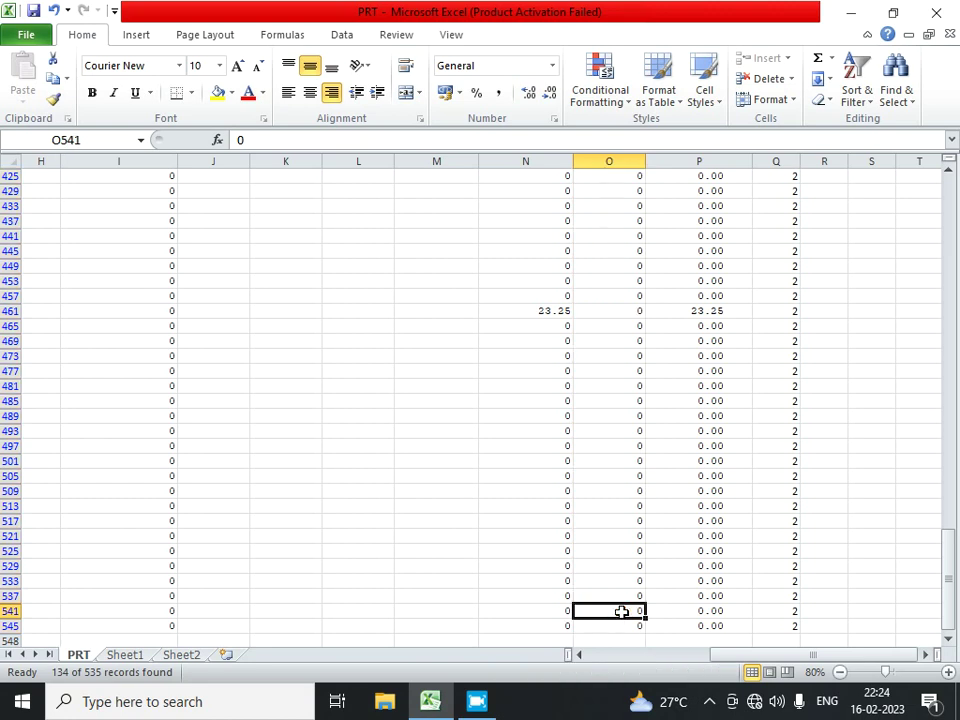
pyautogui.hotkey('ctrl', 'Up')
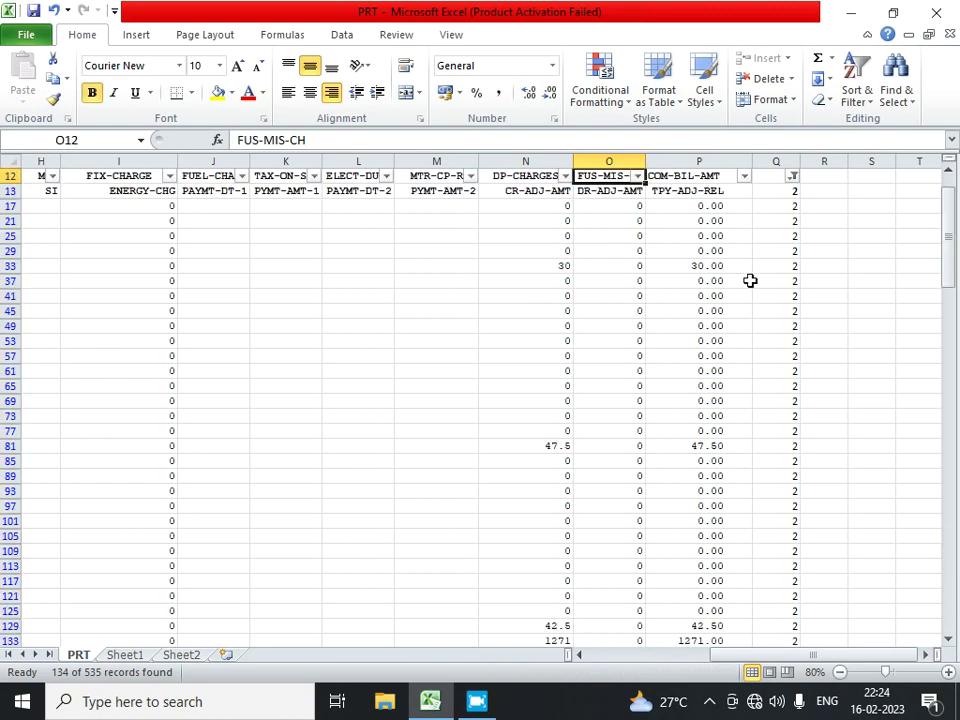
pyautogui.click(792, 176)
# Step: Tick (Select All) in the column Q filter to show every row again, then select label row 14
pyautogui.click(640, 350)
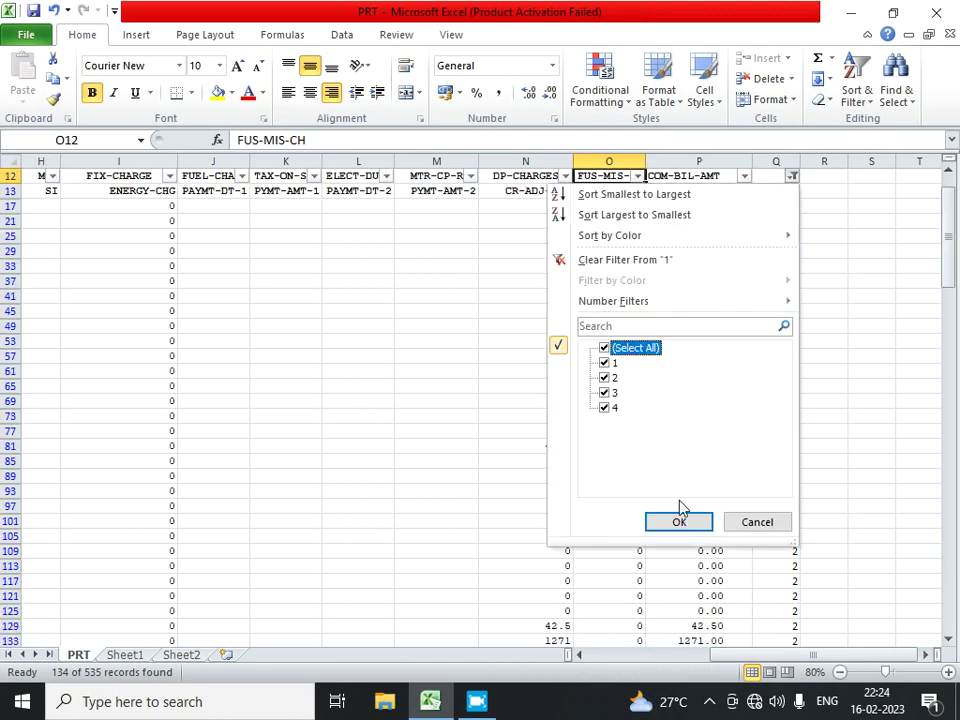
pyautogui.click(679, 522)
pyautogui.scroll(4, 707, 291)
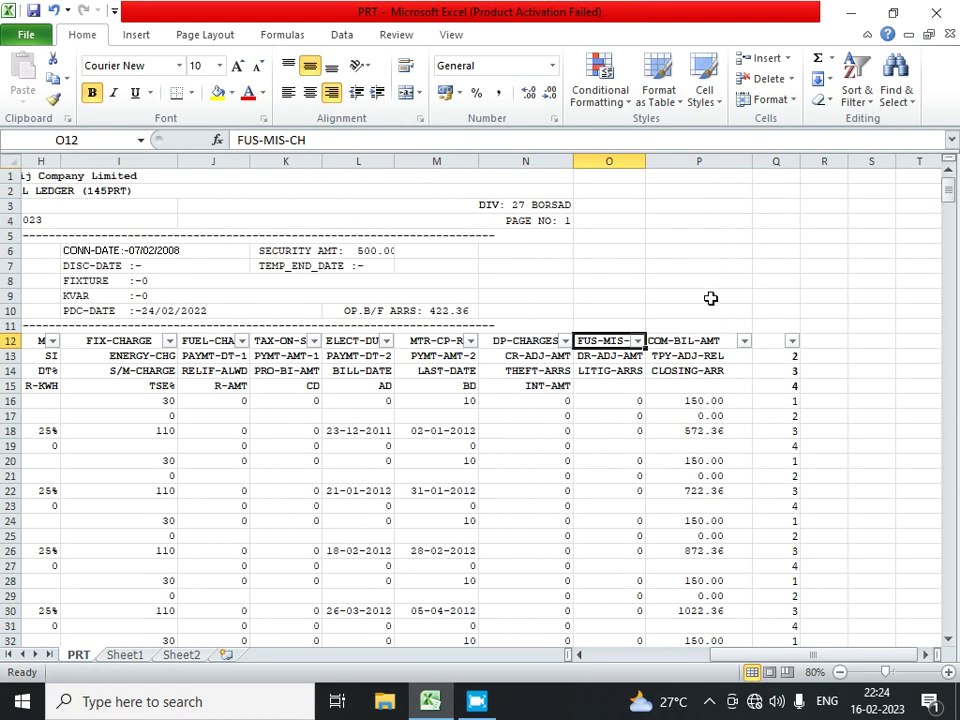
pyautogui.click(100, 371)
pyautogui.click(10, 371)
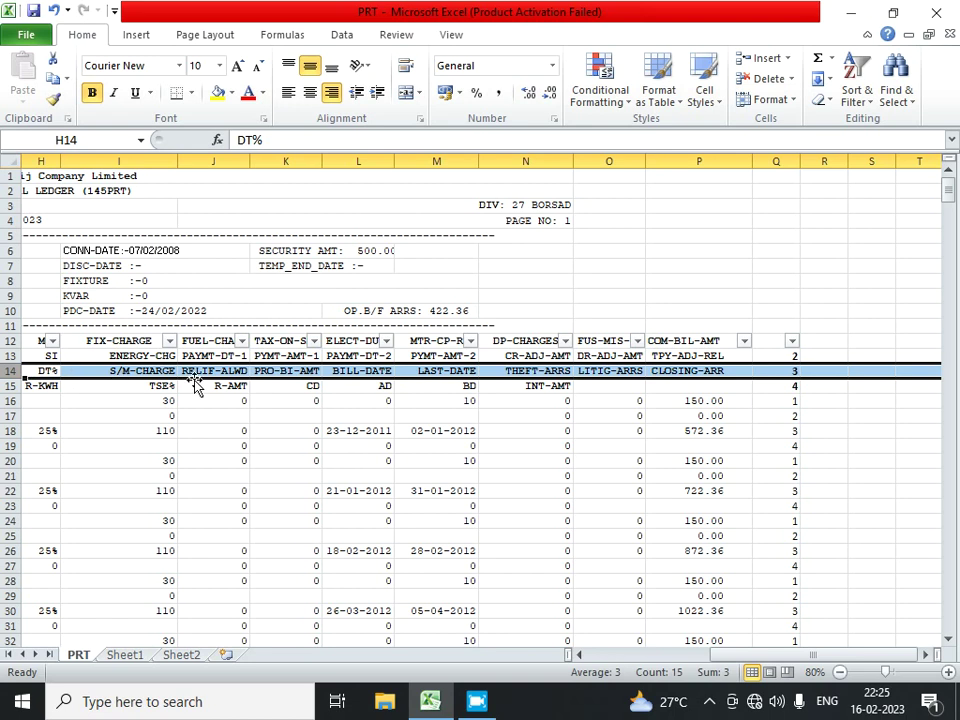
pyautogui.click(789, 371)
# Step: Filter column Q to row type 3 only
pyautogui.click(792, 341)
pyautogui.click(597, 480)
pyautogui.click(589, 523)
pyautogui.click(651, 652)
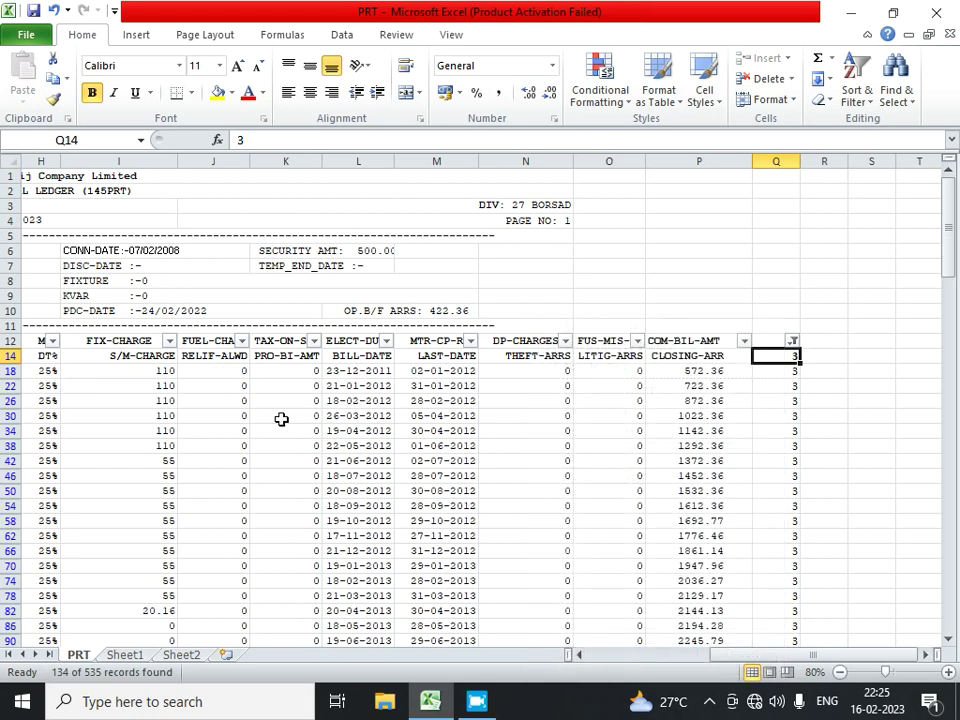
# Step: Total the type-3 S/M-CHARGE values in column I: 1230.16 over 133 cells
pyautogui.click(150, 357)
pyautogui.press('Down')
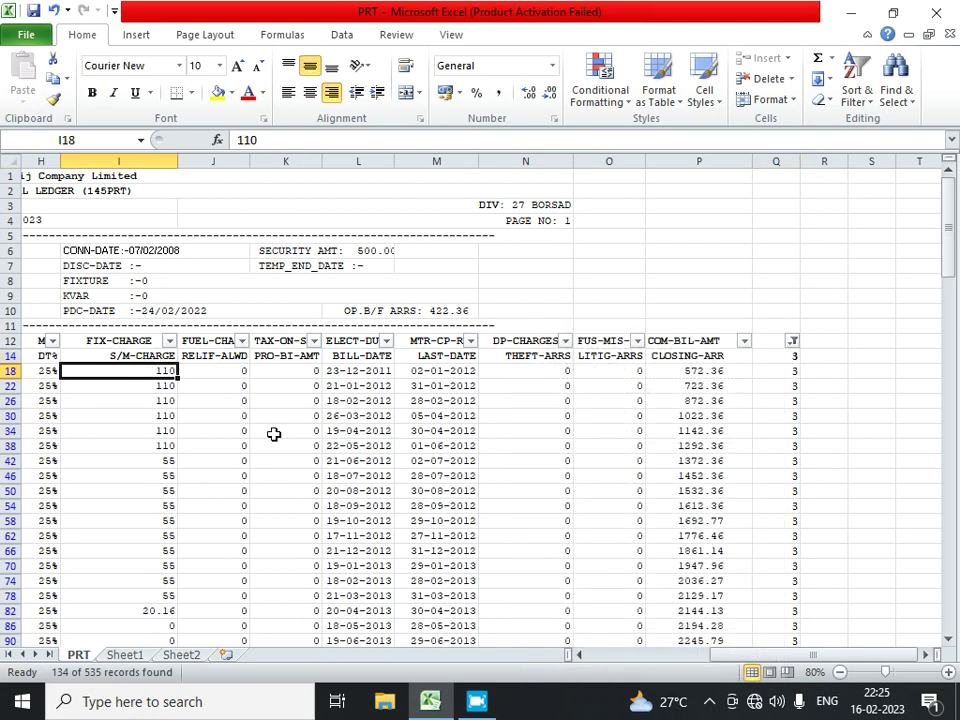
pyautogui.hotkey('ctrl', 'shift', 'Down')
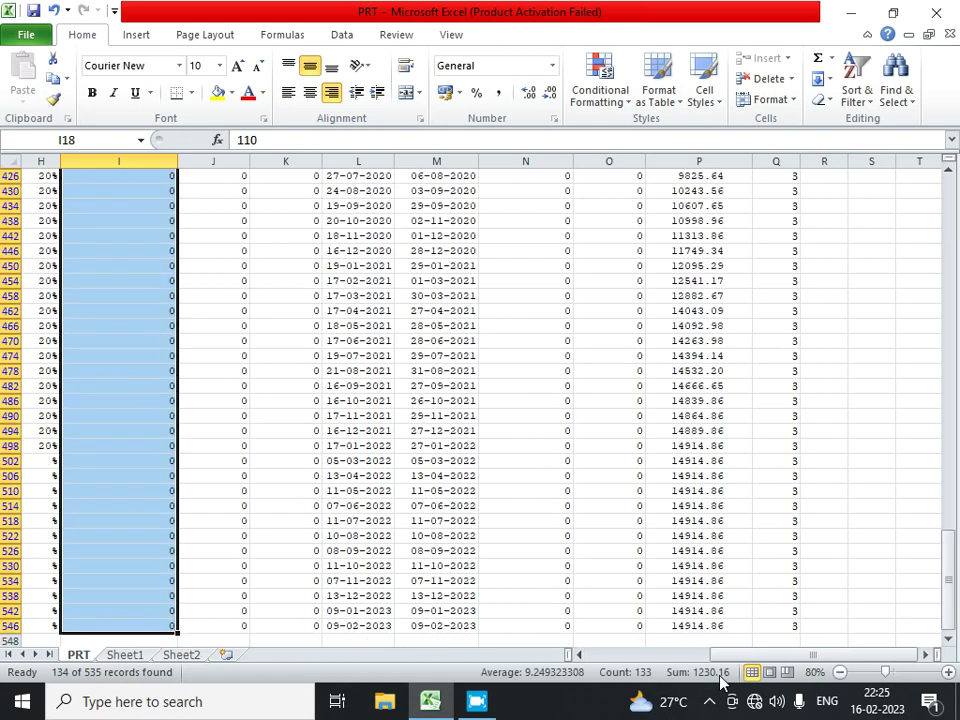
pyautogui.click(708, 580)
pyautogui.hotkey('ctrl', 'Home')
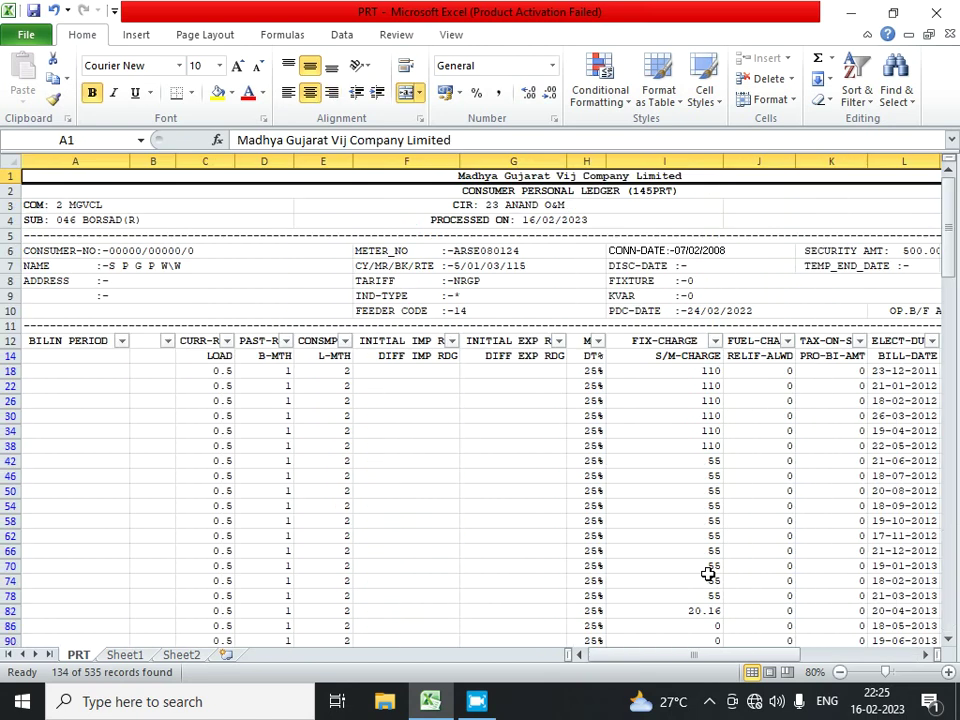
# Step: Tick (Select All) in the column Q filter so every row type shows
pyautogui.click(650, 366)
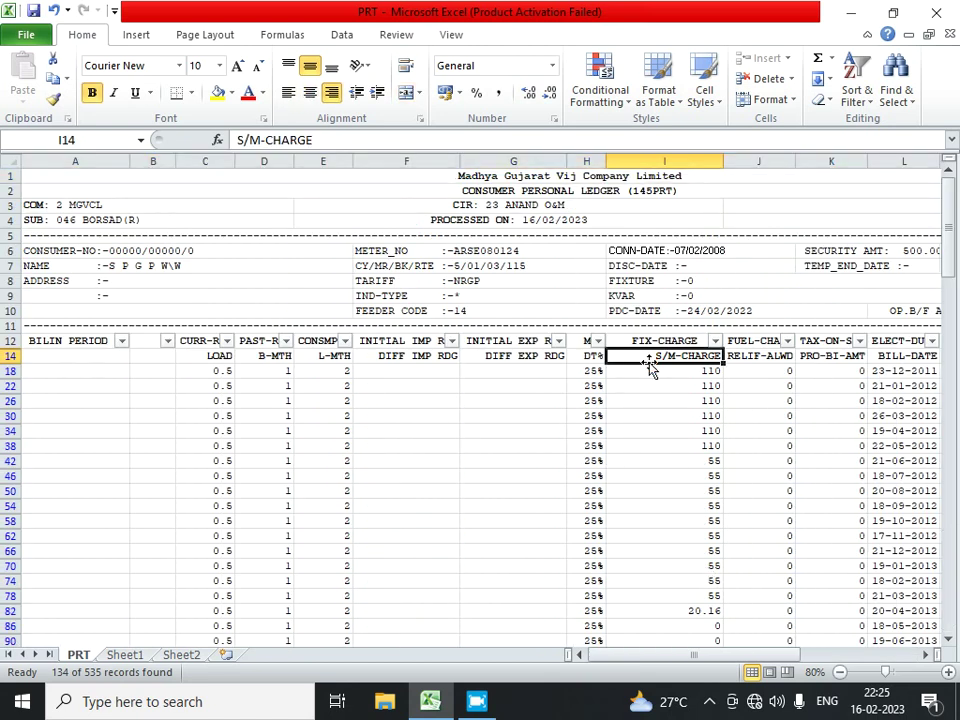
pyautogui.press('Right')
pyautogui.press('Right')
pyautogui.press('Right')
pyautogui.press('Right')
pyautogui.press('Right')
pyautogui.press('Right')
pyautogui.press('Right')
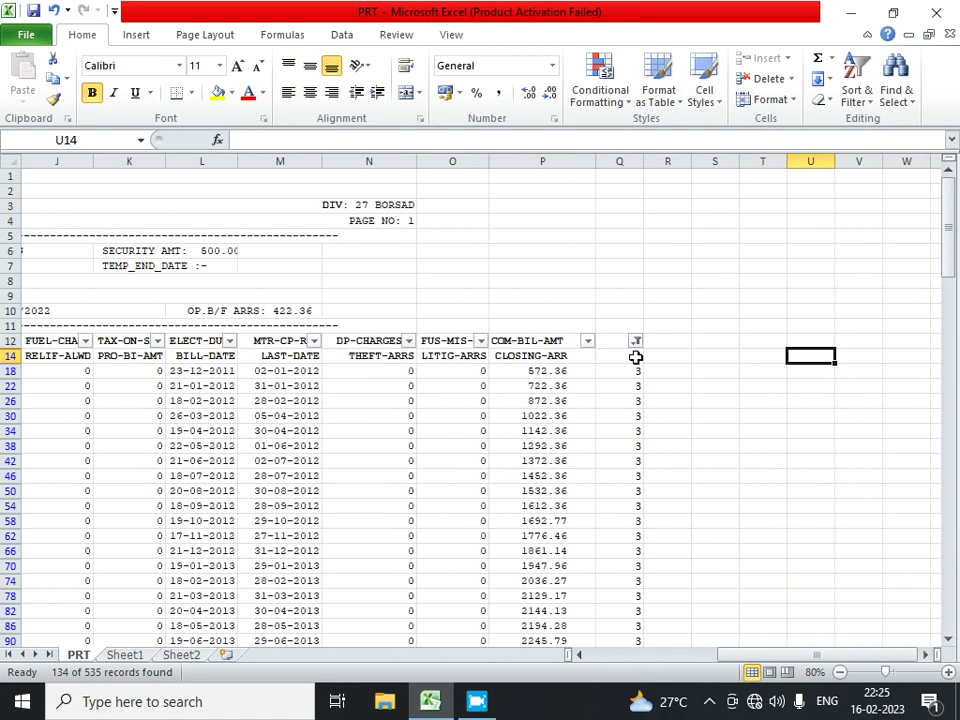
pyautogui.click(636, 340)
pyautogui.click(432, 479)
pyautogui.click(495, 655)
# Step: Select header row 12 of the ledger
pyautogui.click(618, 343)
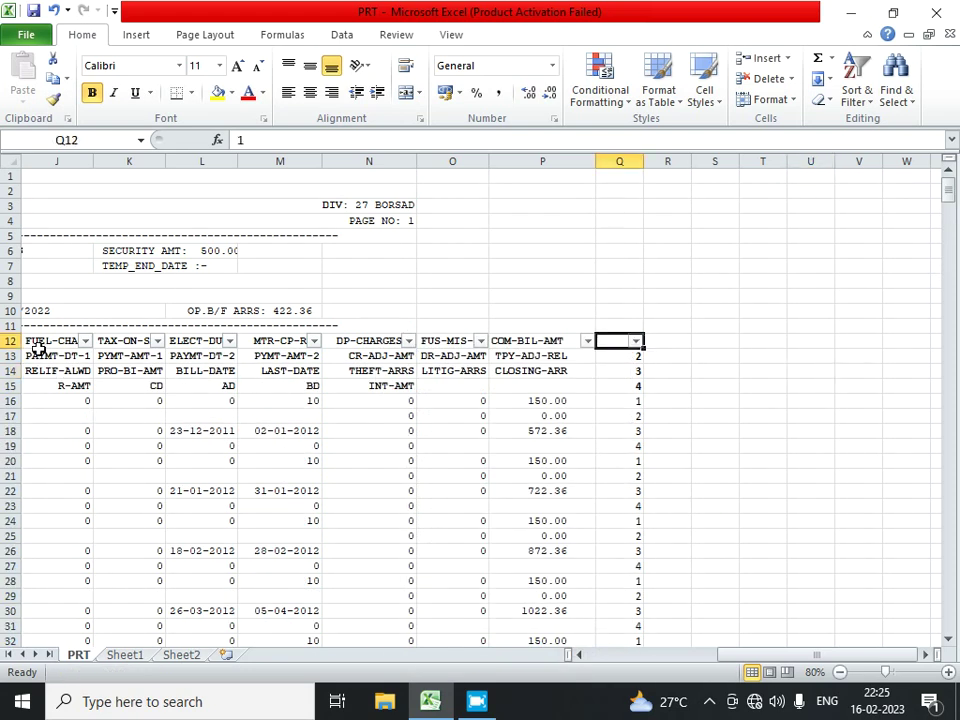
pyautogui.click(10, 341)
pyautogui.click(852, 90)
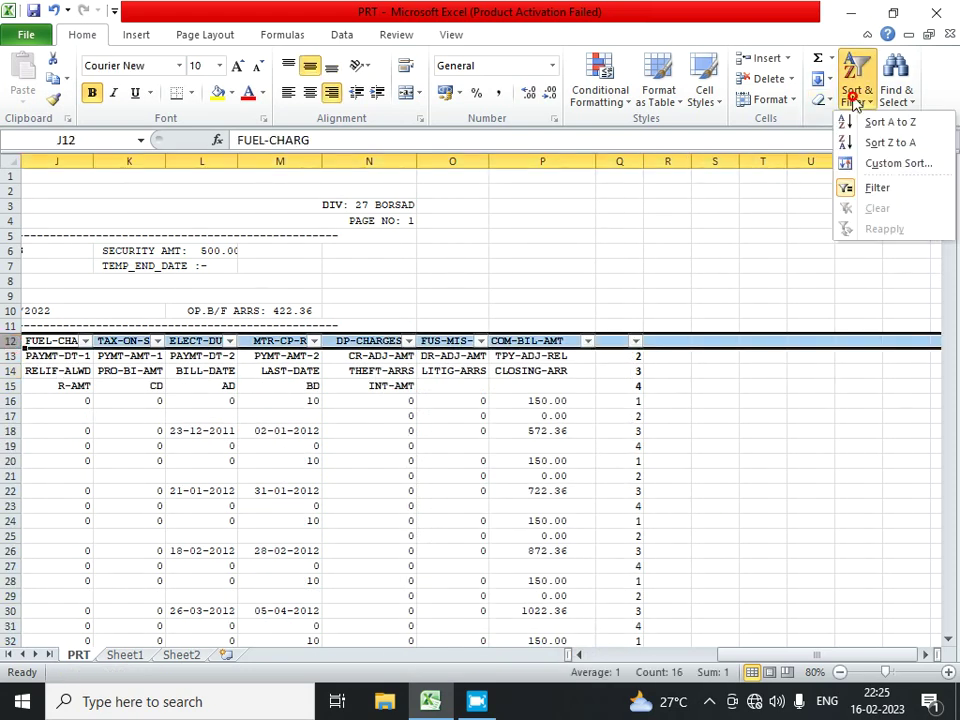
# Step: Turn off AutoFilter and select helper values Q12 to Q15
pyautogui.click(868, 190)
pyautogui.click(619, 385)
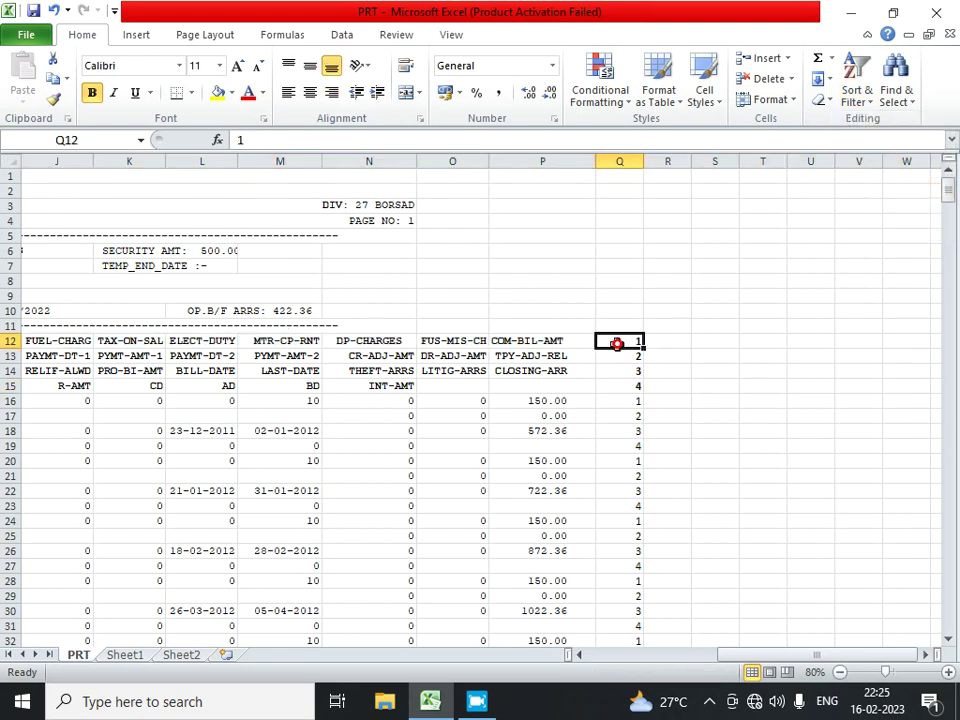
pyautogui.moveTo(615, 340); pyautogui.dragTo(616, 381)
pyautogui.click(619, 403)
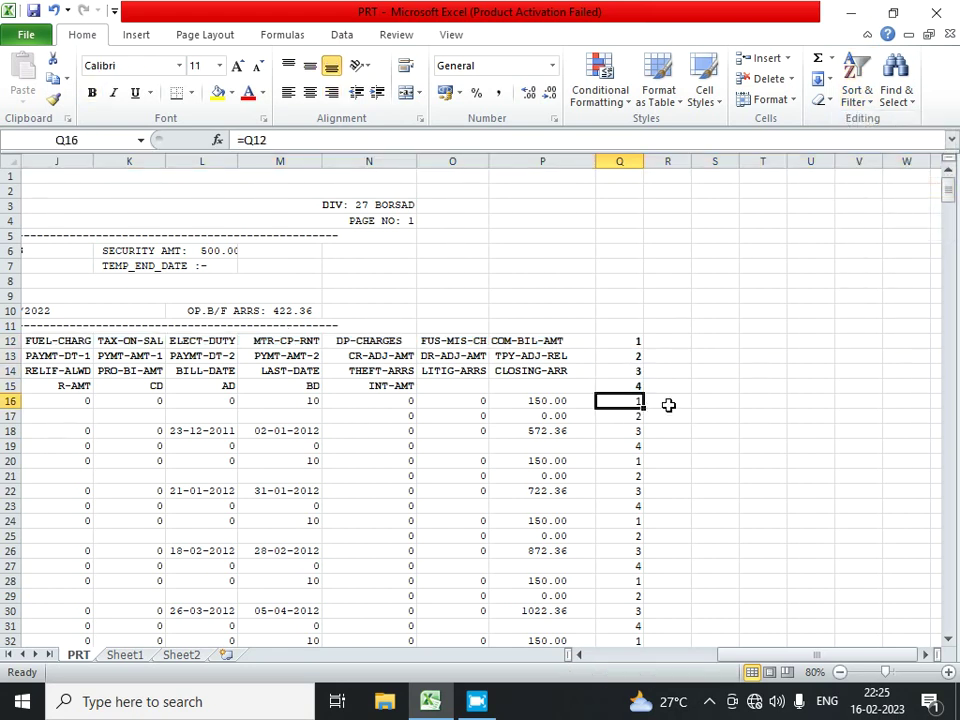
# Step: Fill the =Q12 formula from Q16 down column Q so it repeats 1–4
pyautogui.click(622, 339)
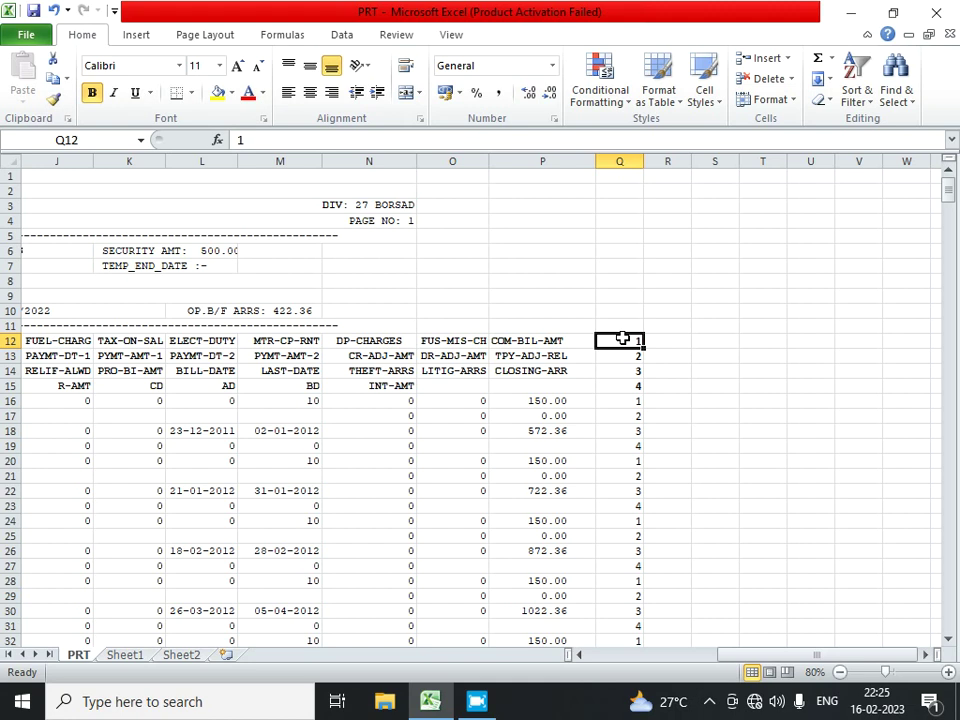
pyautogui.click(622, 400)
pyautogui.doubleClick(643, 409)
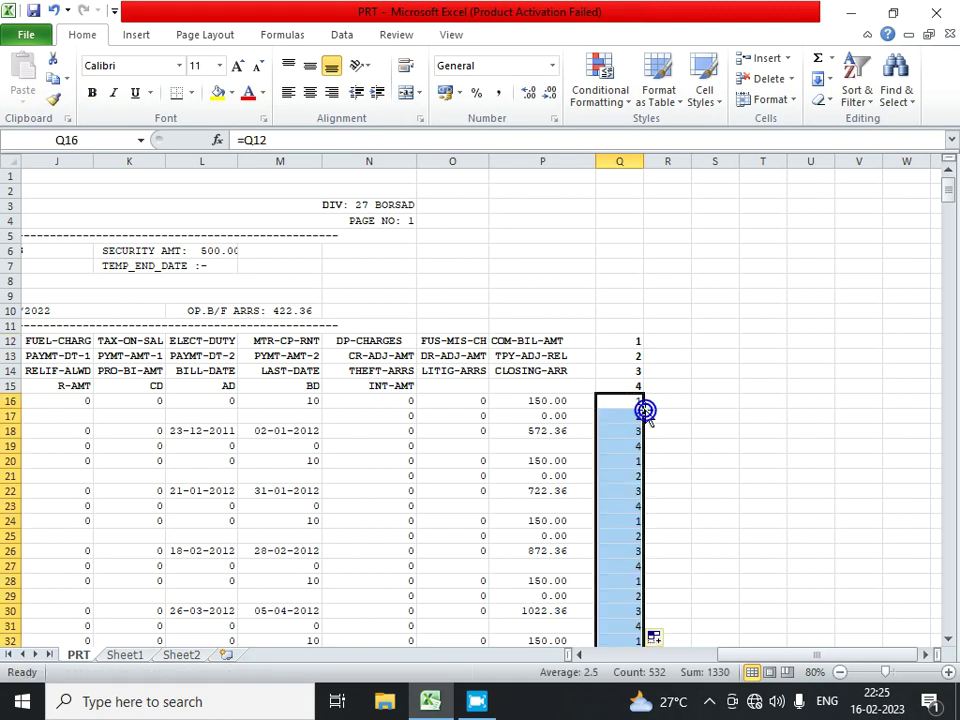
pyautogui.click(621, 402)
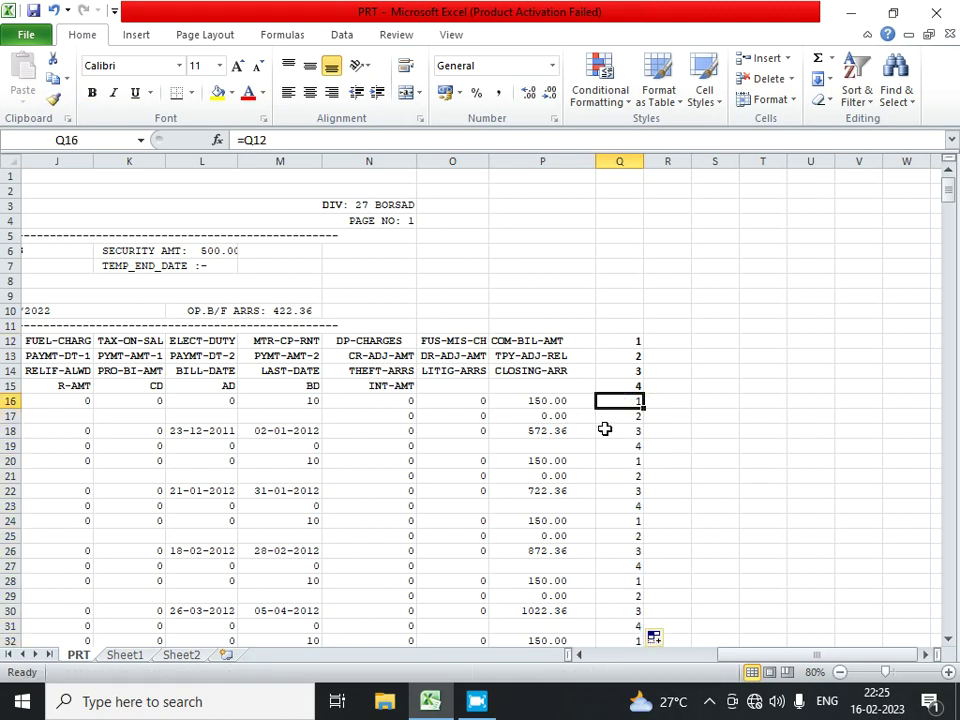
pyautogui.moveTo(620, 340); pyautogui.dragTo(620, 390)
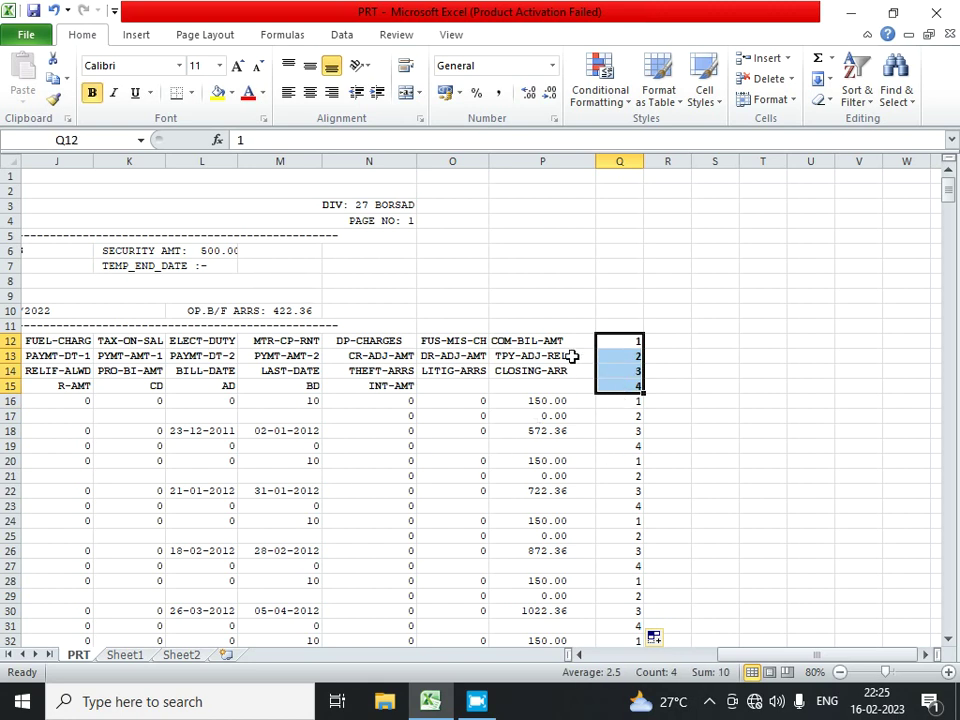
pyautogui.click(602, 345)
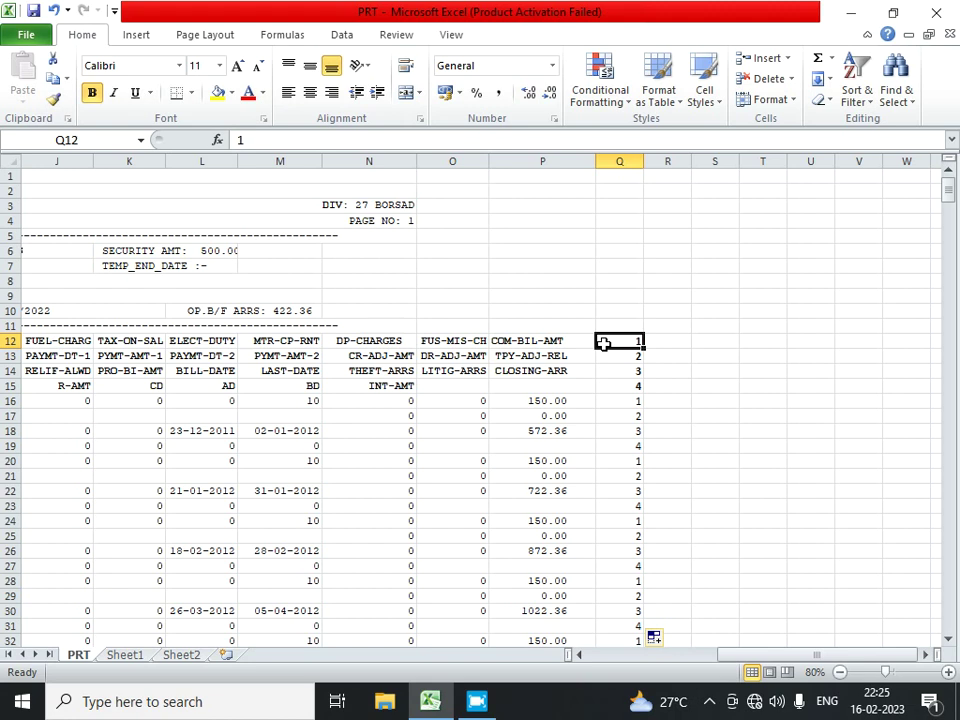
pyautogui.hotkey('ctrl', 'Left')
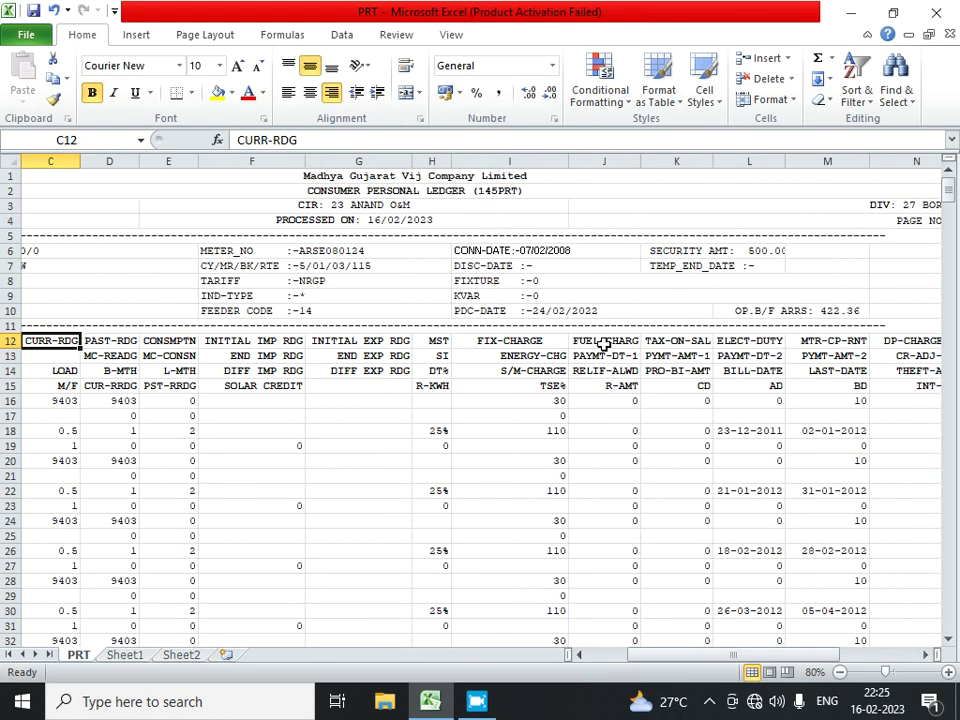